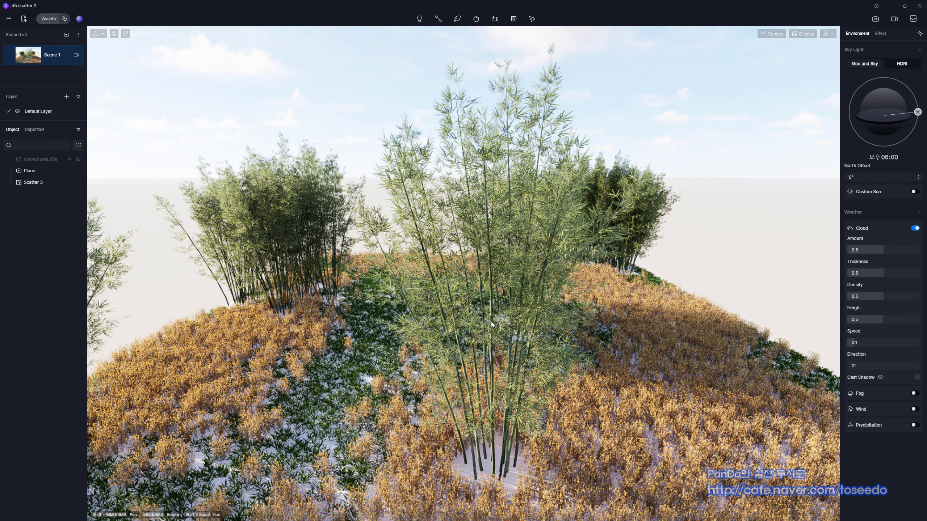
Detach the tall foreground bamboo clump from Scatter 3 as a separate object
click(33, 184)
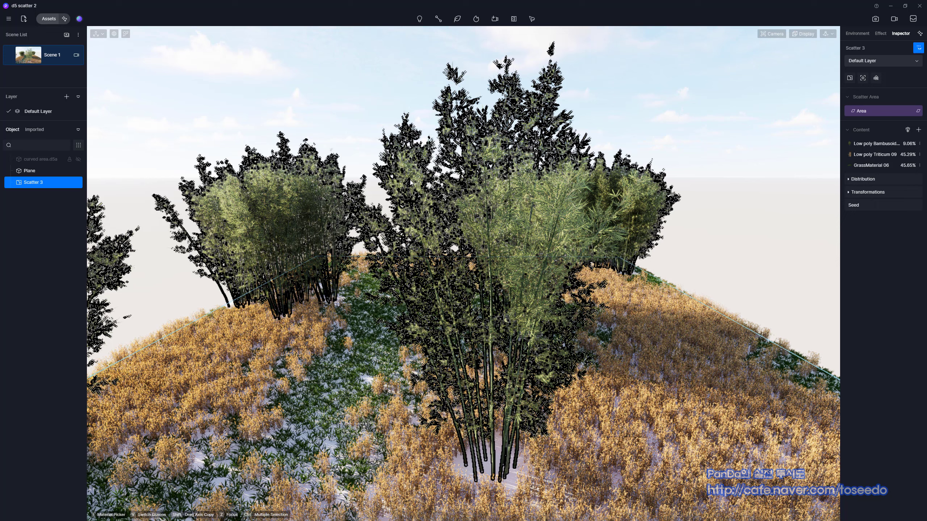
double_click(397, 179)
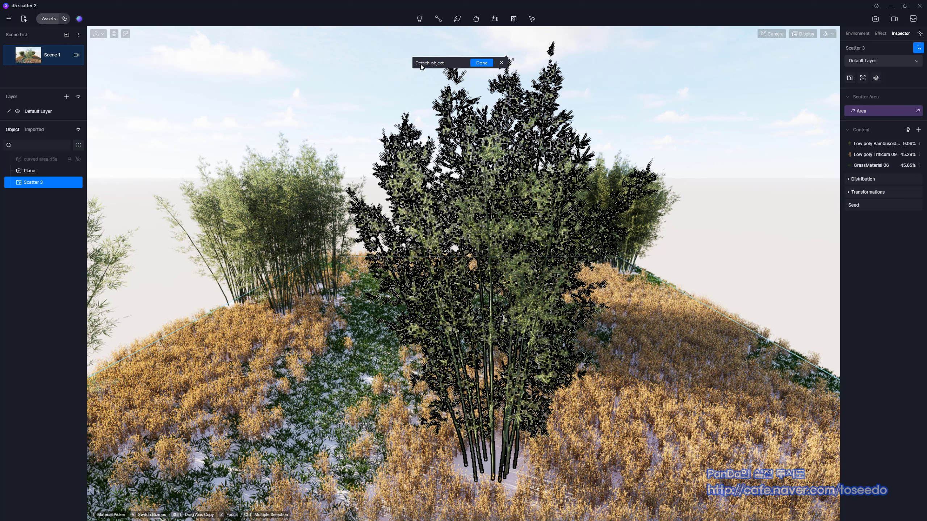
click(482, 63)
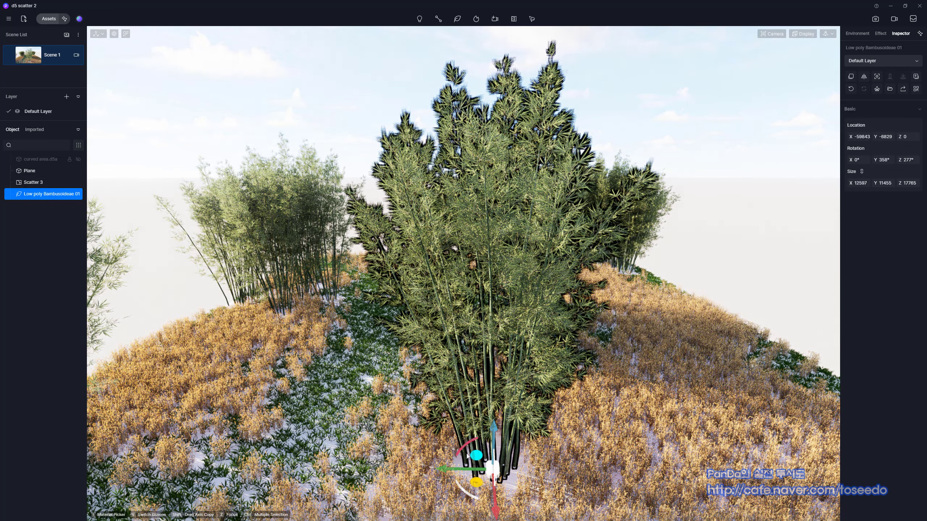
Move the detached bamboo along the Y axis to about -1682 and scale it down to a height of about 15352
drag(450, 473, 536, 467)
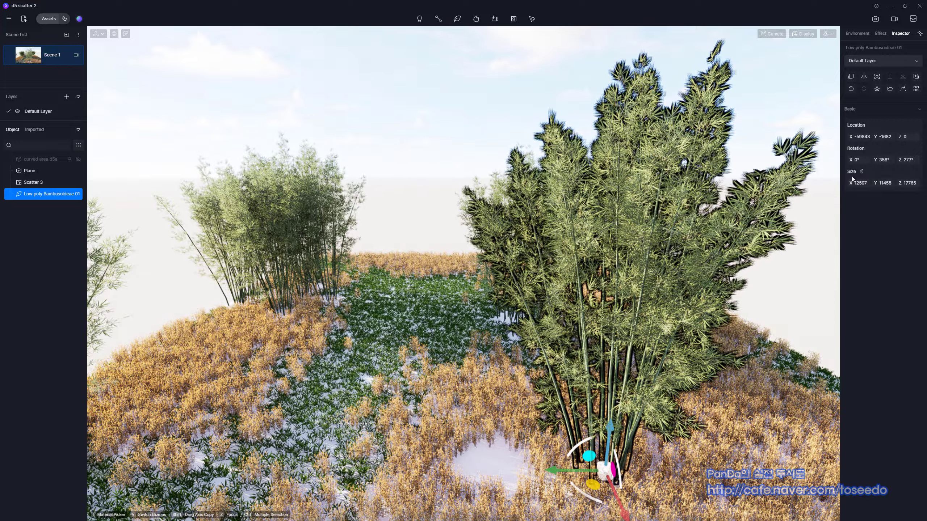
drag(855, 183, 843, 183)
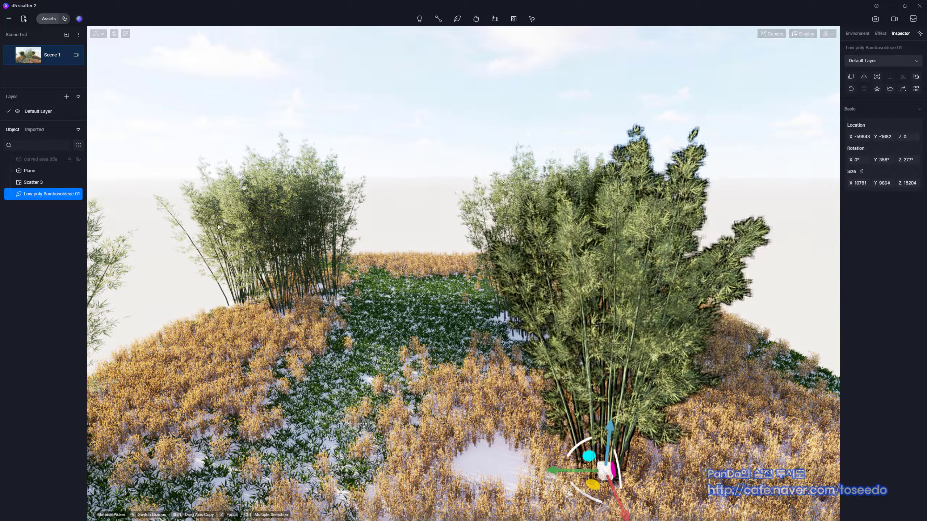
drag(794, 224, 575, 234)
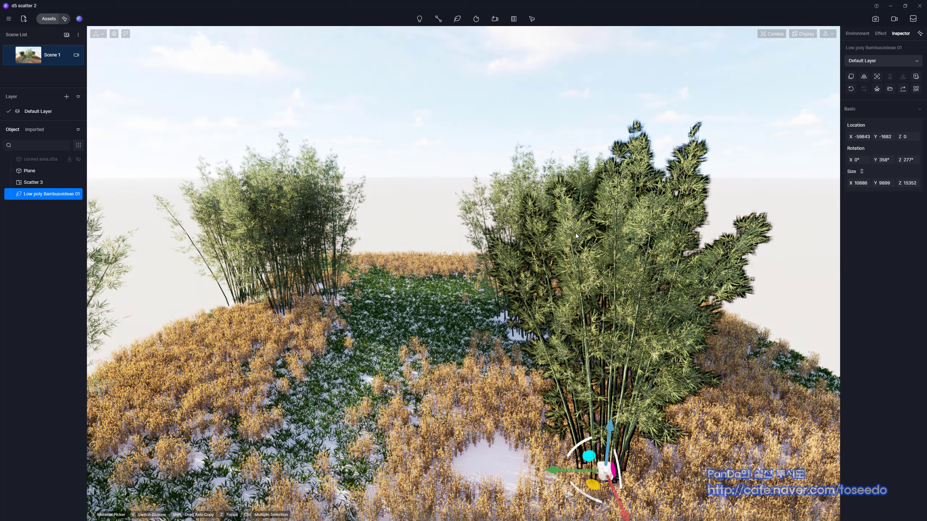
Delete the detached bamboo and remove the Low poly Bambusoideae content from Scatter 3
key(Delete)
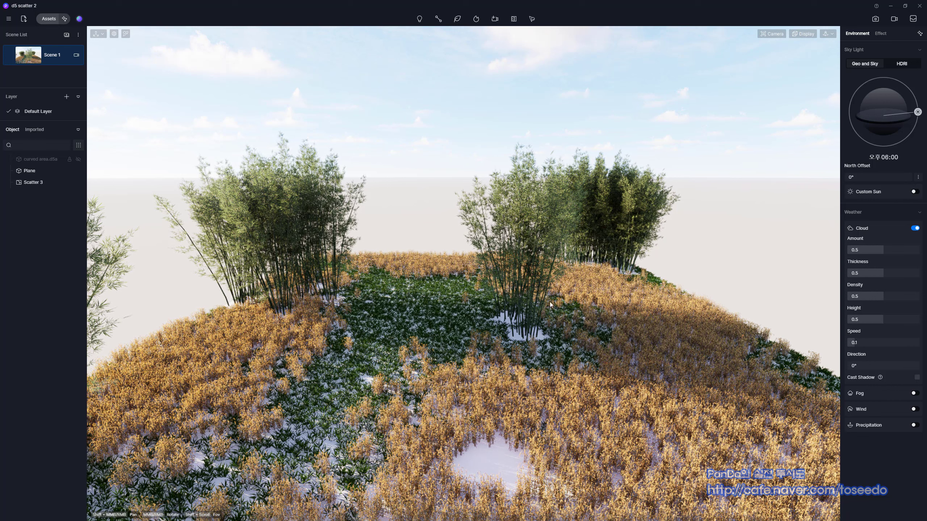
click(31, 183)
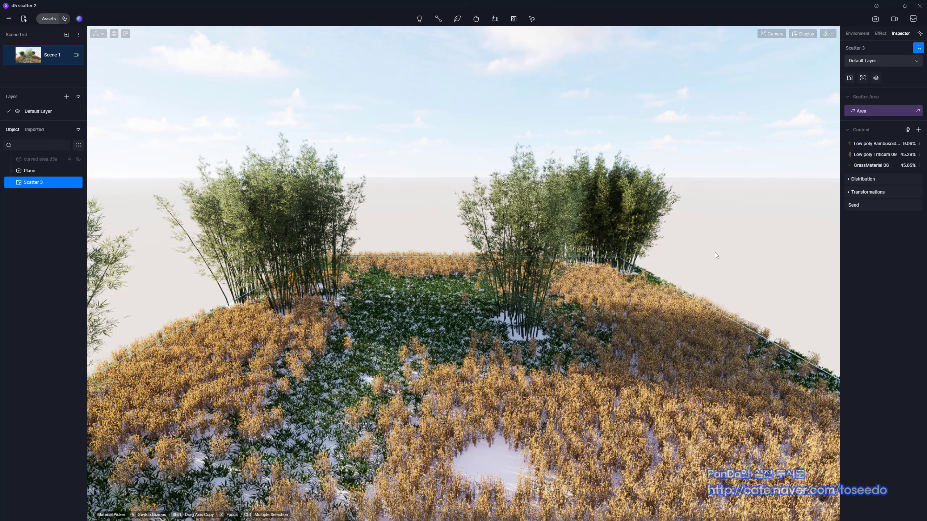
click(919, 144)
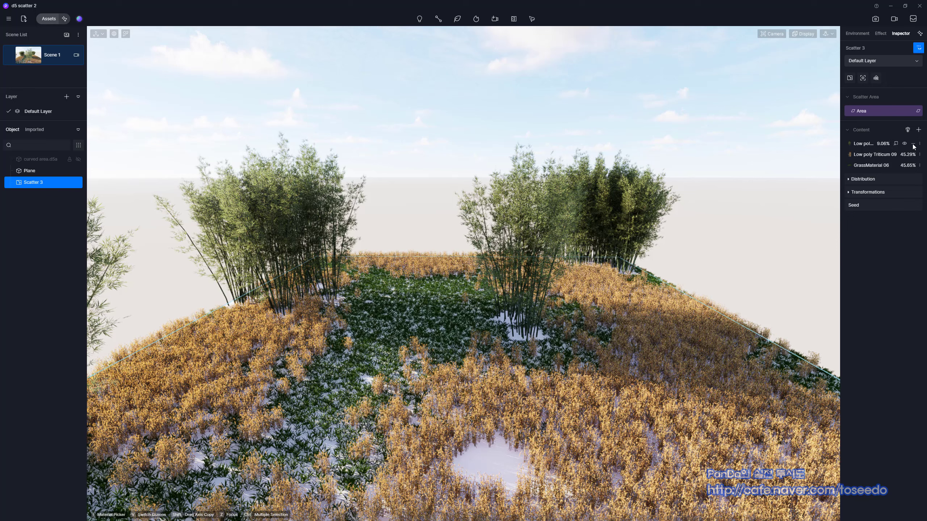
click(913, 144)
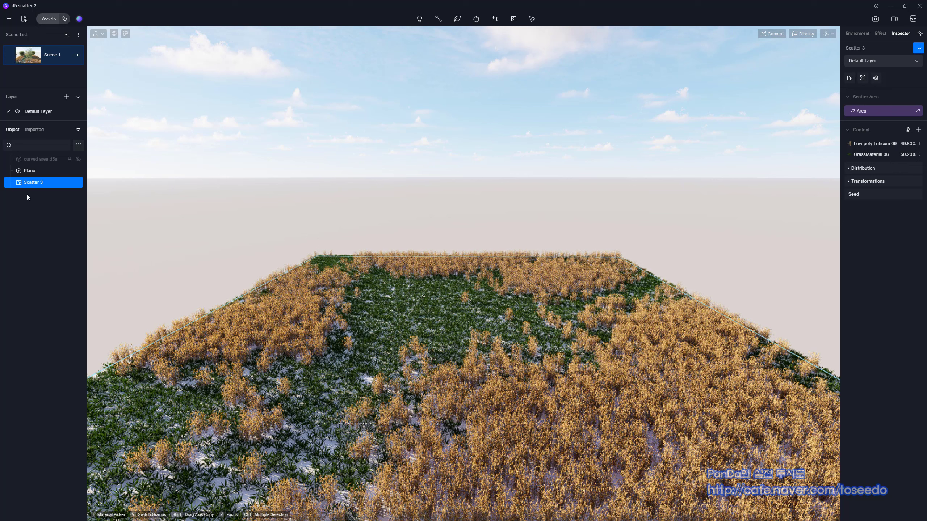
Create a second scatter area on the plane by selecting its surface material
click(532, 18)
click(535, 34)
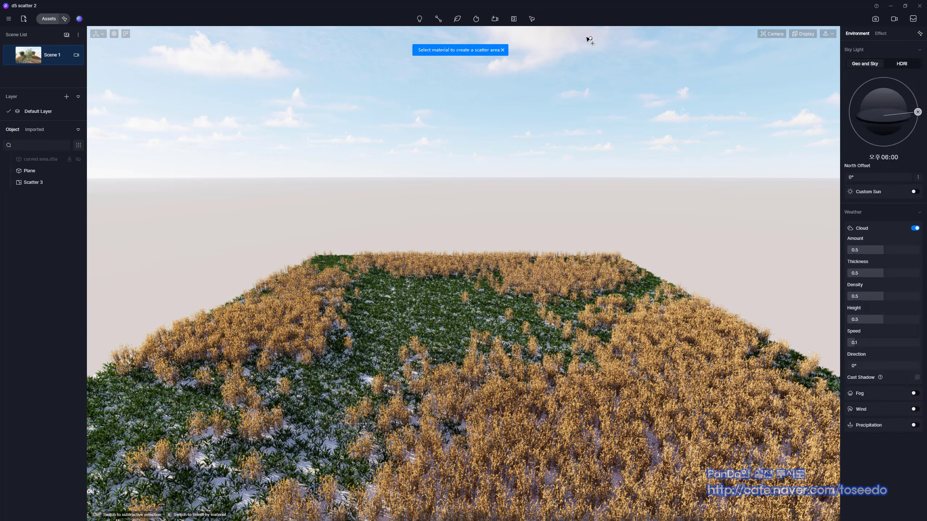
click(417, 351)
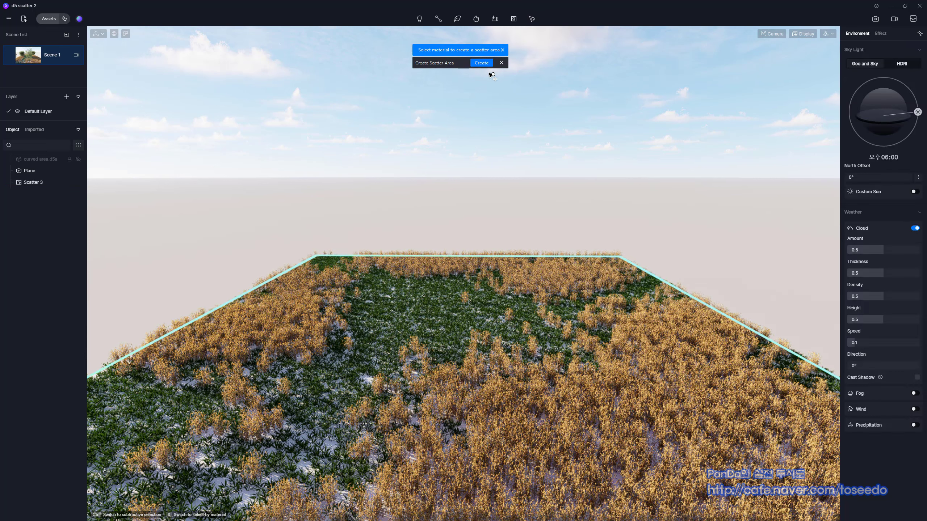
click(481, 63)
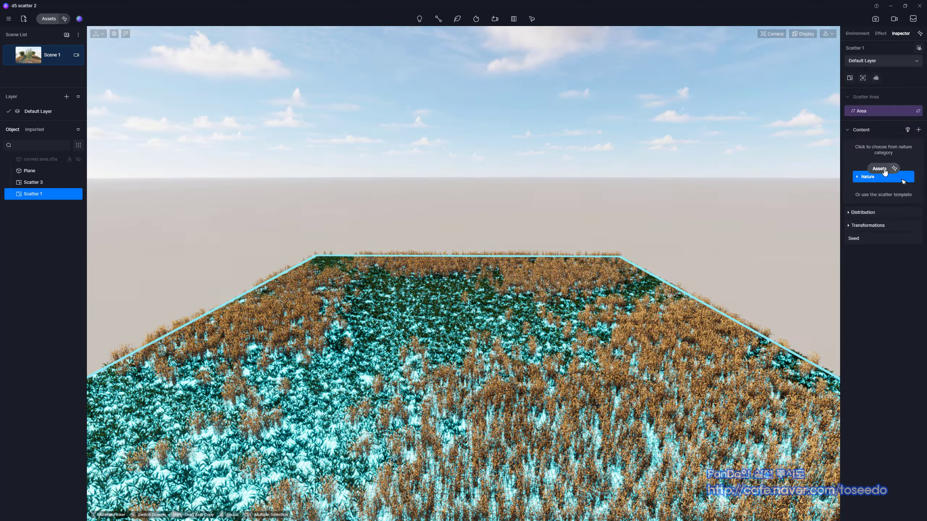
Add the Low poly Bambusoideae 01 model to the new scatter area from the low-resolution nature assets
click(867, 178)
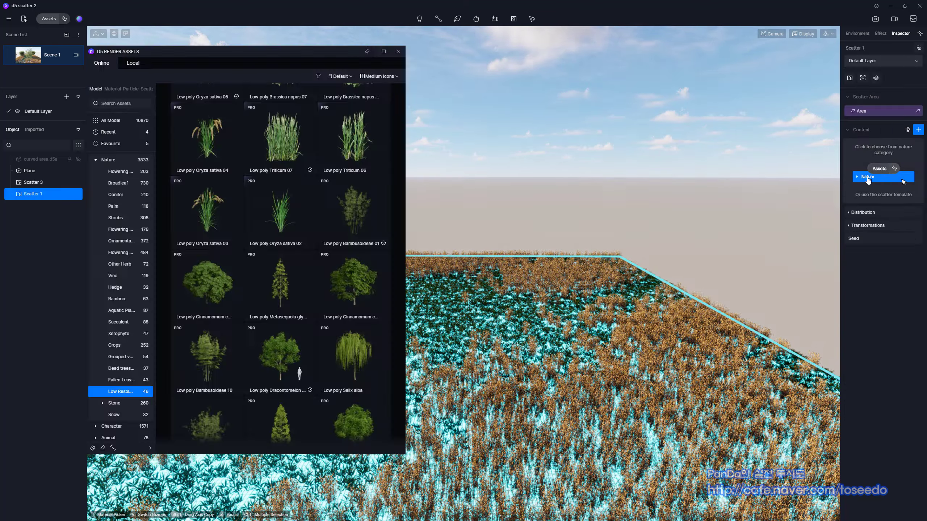
click(357, 213)
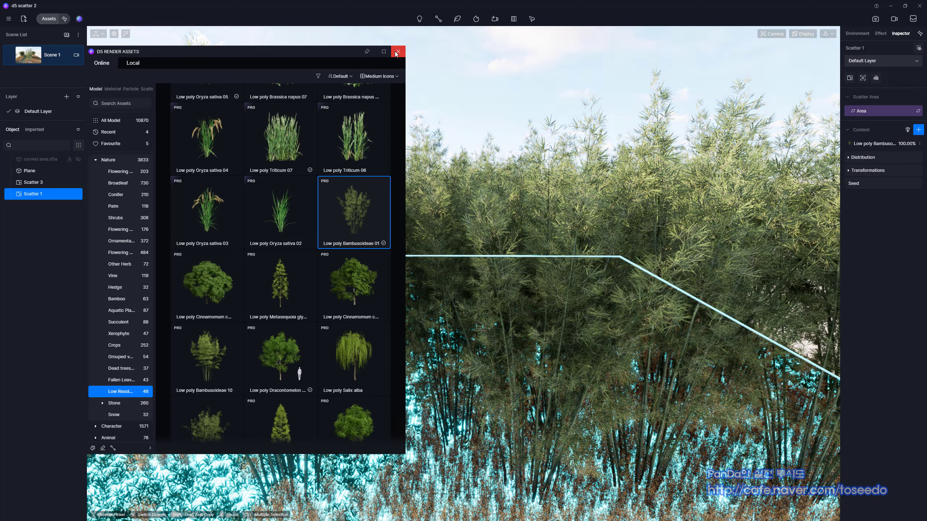
click(396, 52)
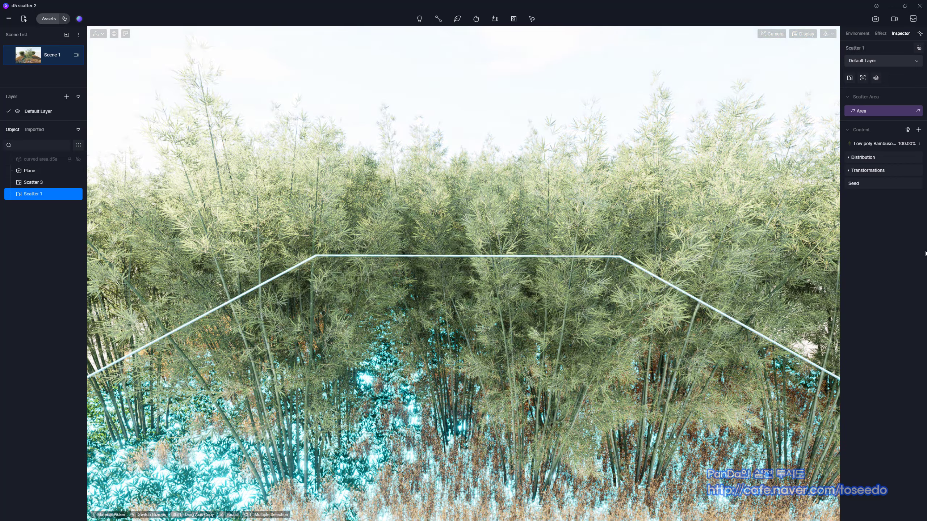
Set the distribution density of the bamboo scatter to 1 pt per 100 m² and deselect it
click(849, 158)
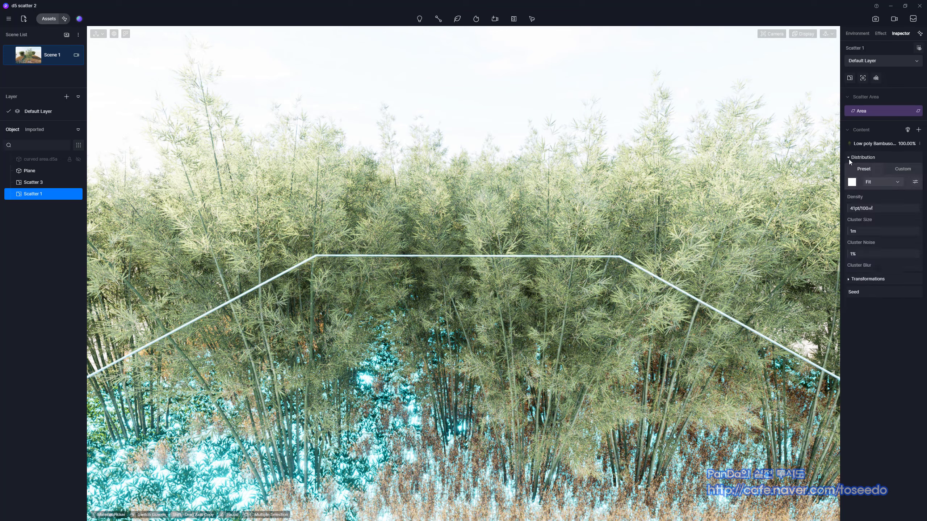
click(907, 211)
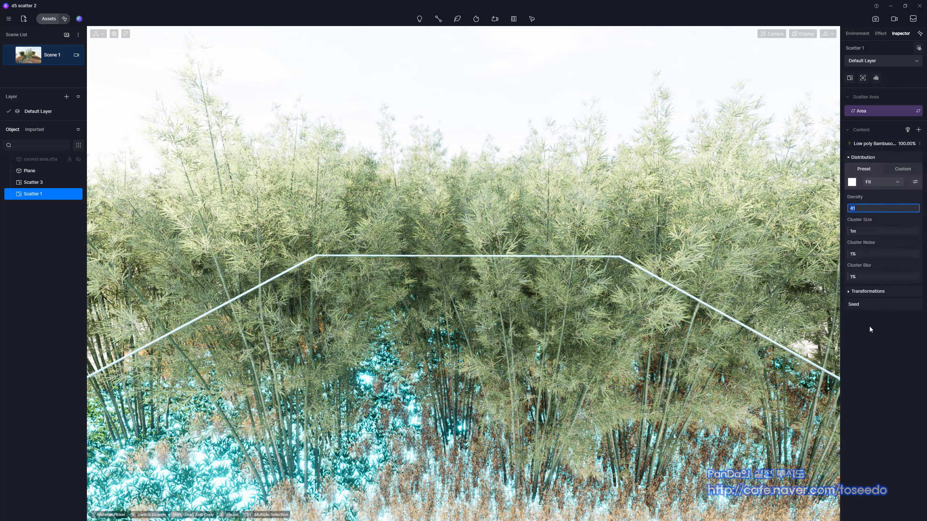
text(2)
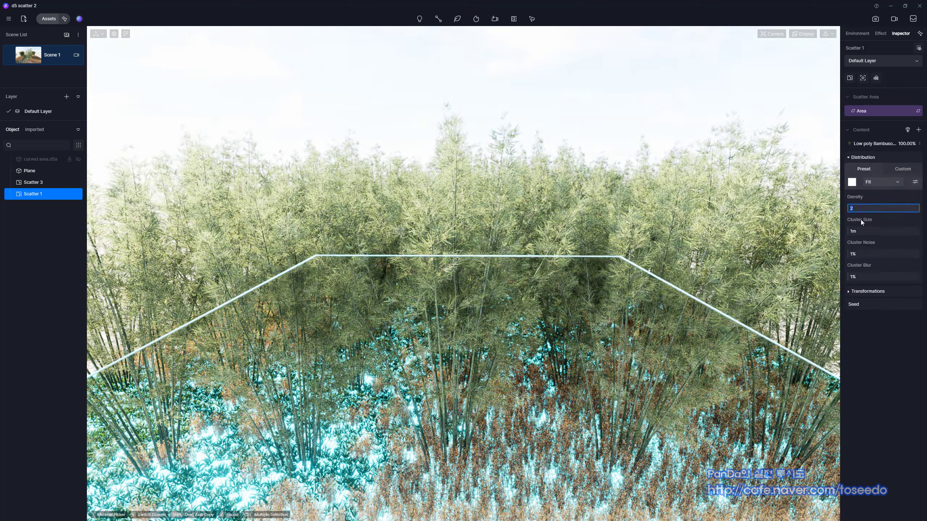
key(Return)
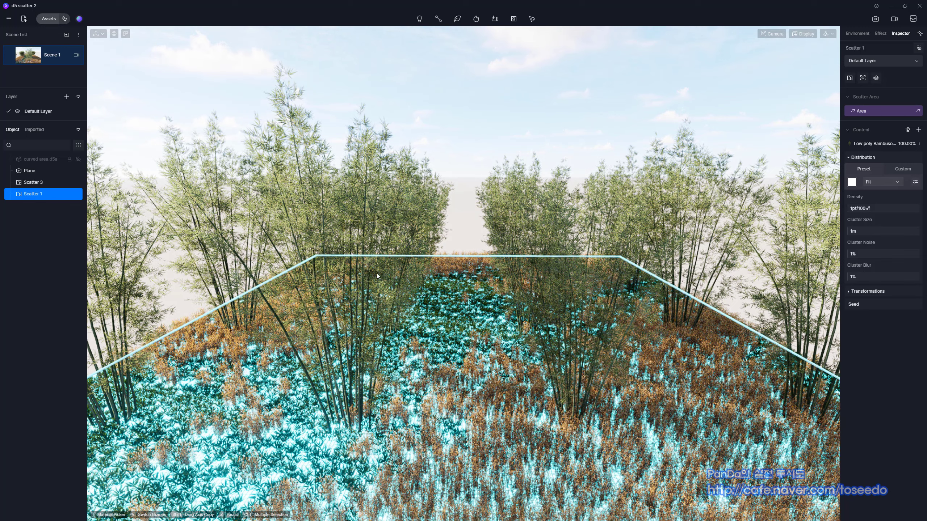
click(475, 122)
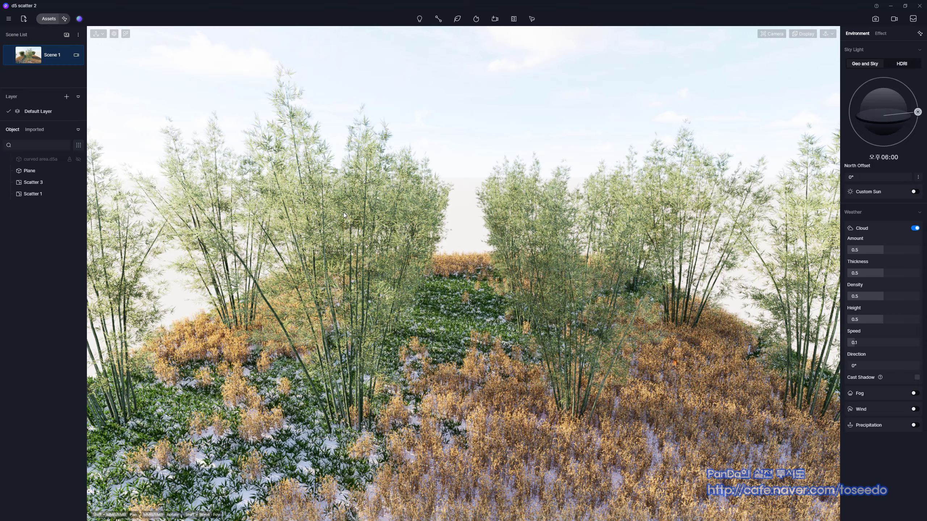
Hide the wheat and grass scatter (Scatter 3) to view the bamboo of Scatter 1 on its own
click(32, 194)
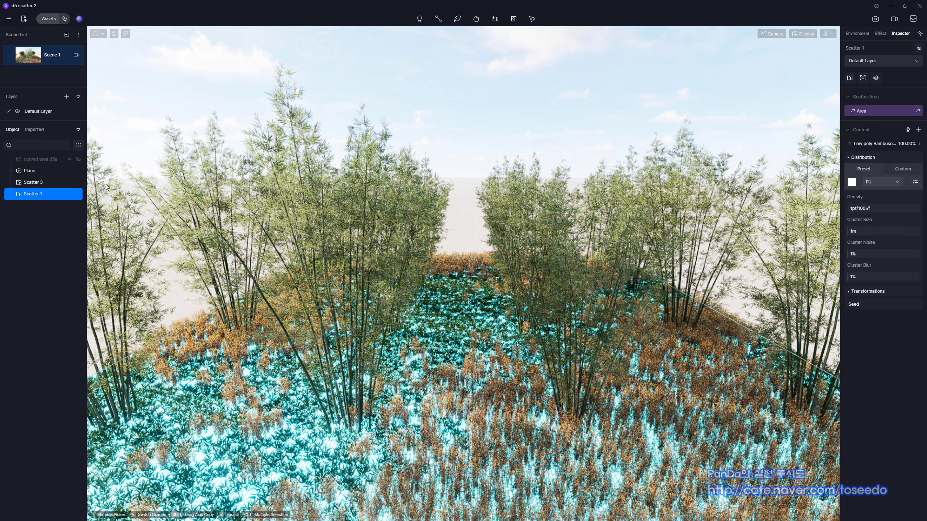
click(78, 182)
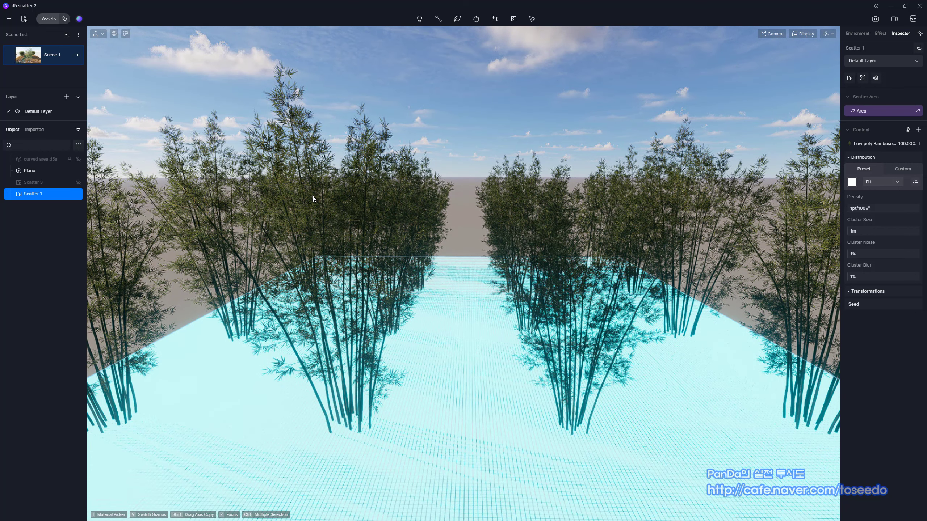
key(Escape)
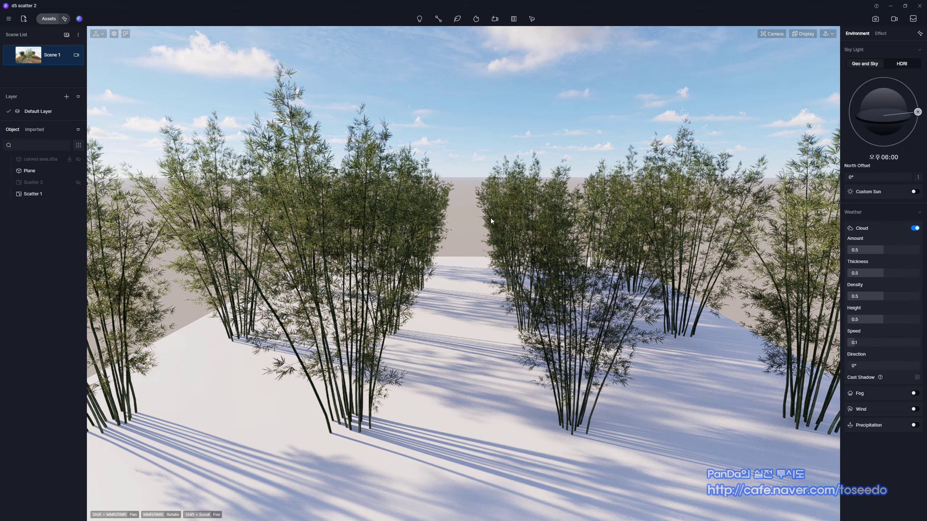
click(39, 197)
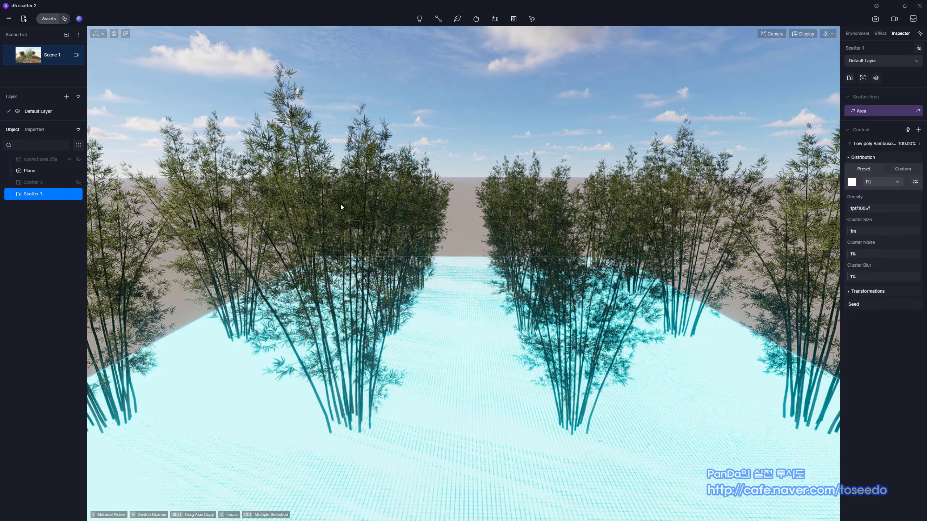
key(Escape)
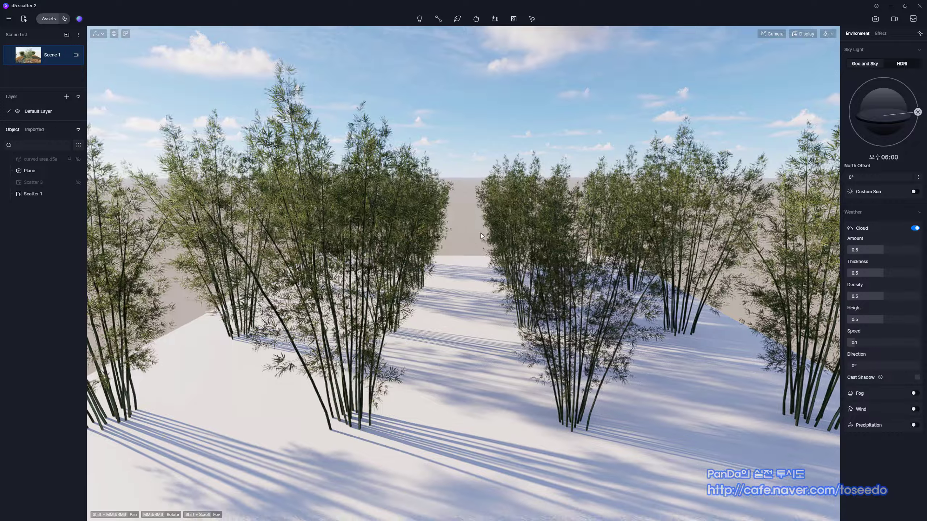
middle_drag(481, 233, 450, 169)
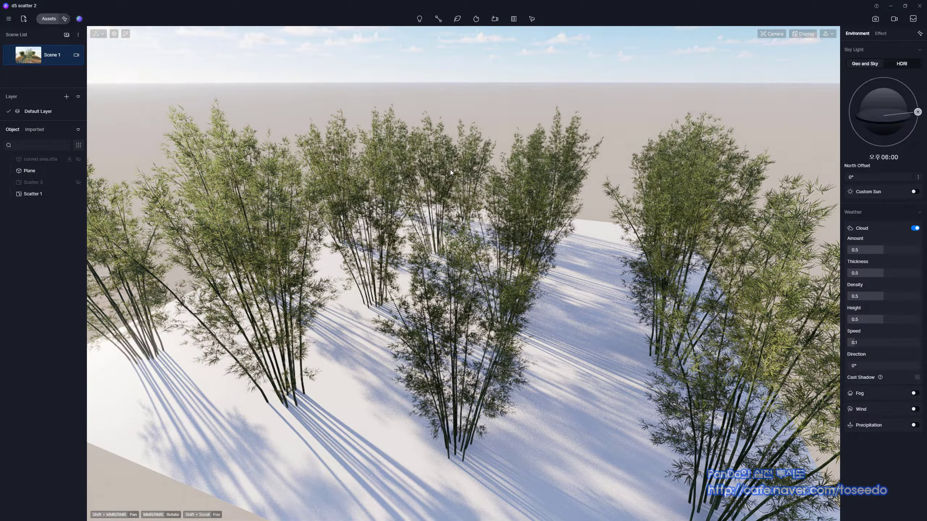
double_click(450, 169)
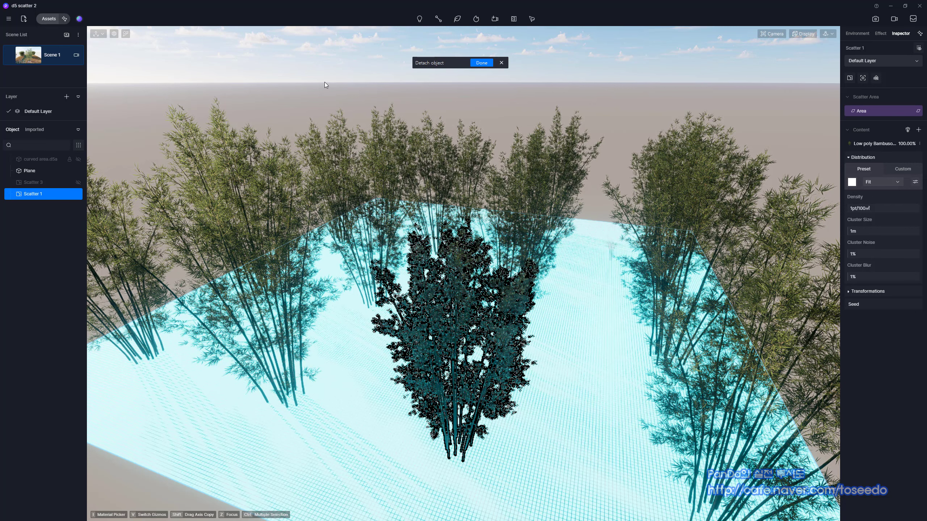
click(501, 62)
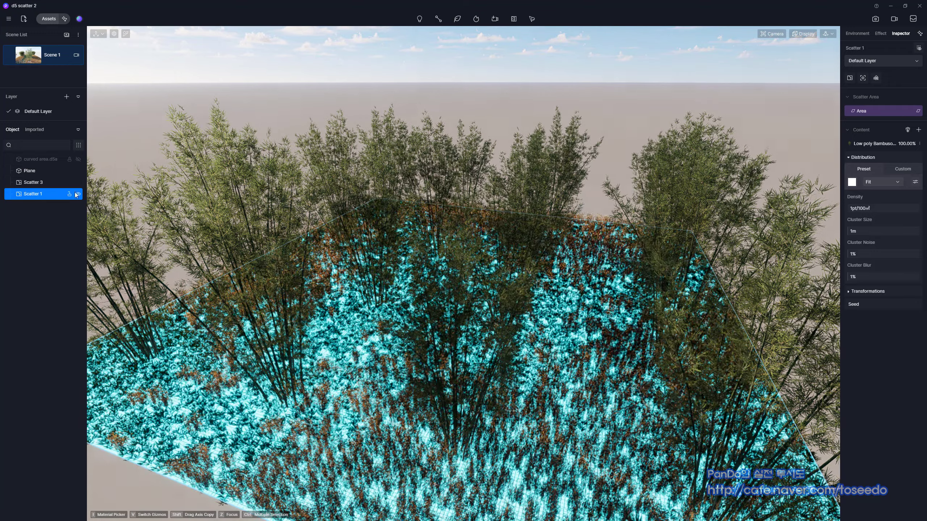
Show Scatter 3 again and restore the saved Scene 1 camera view with nothing selected
click(78, 182)
right_drag(351, 267, 401, 248)
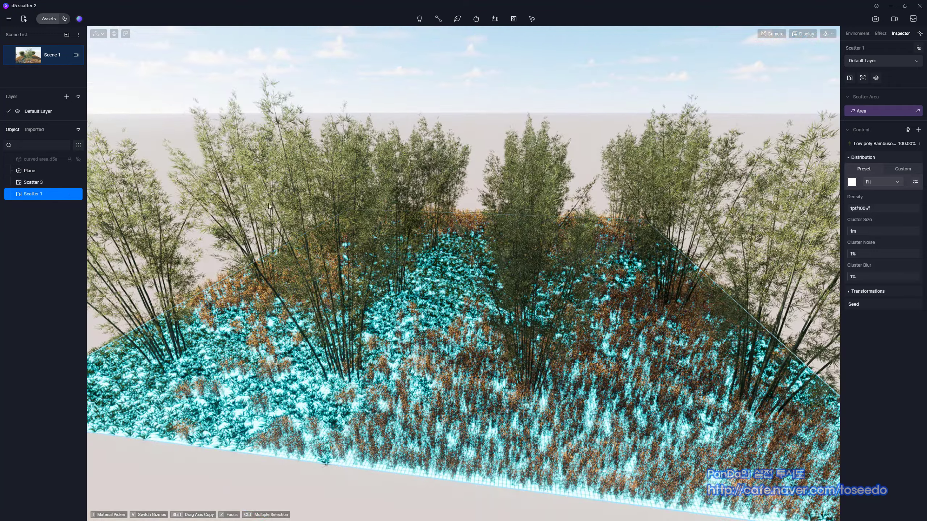
click(53, 58)
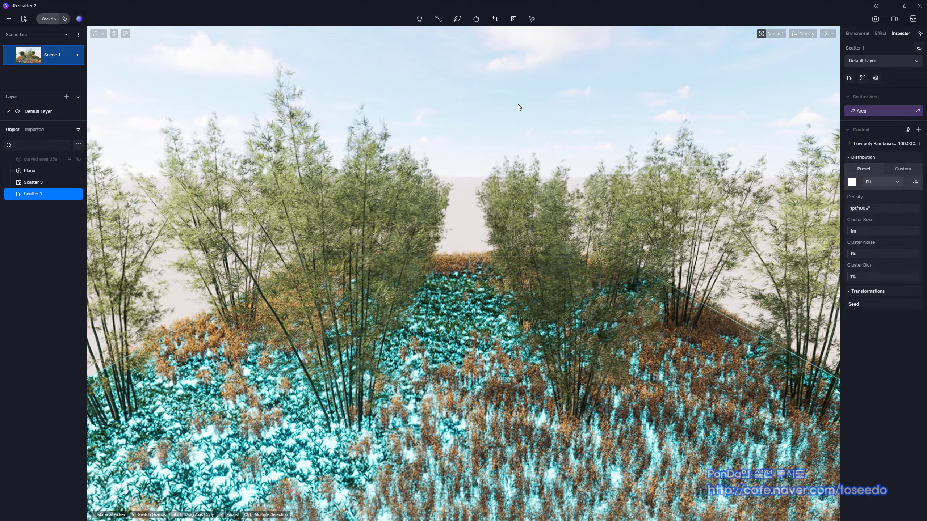
click(517, 105)
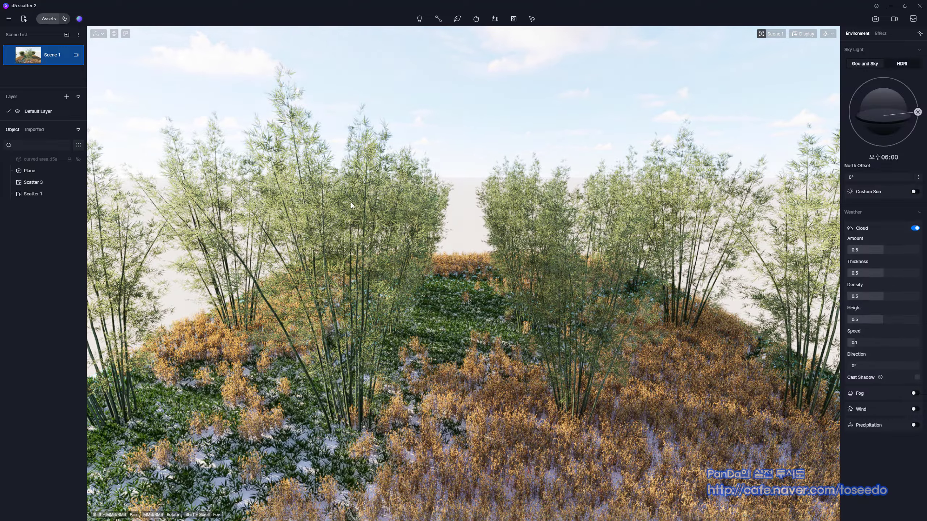
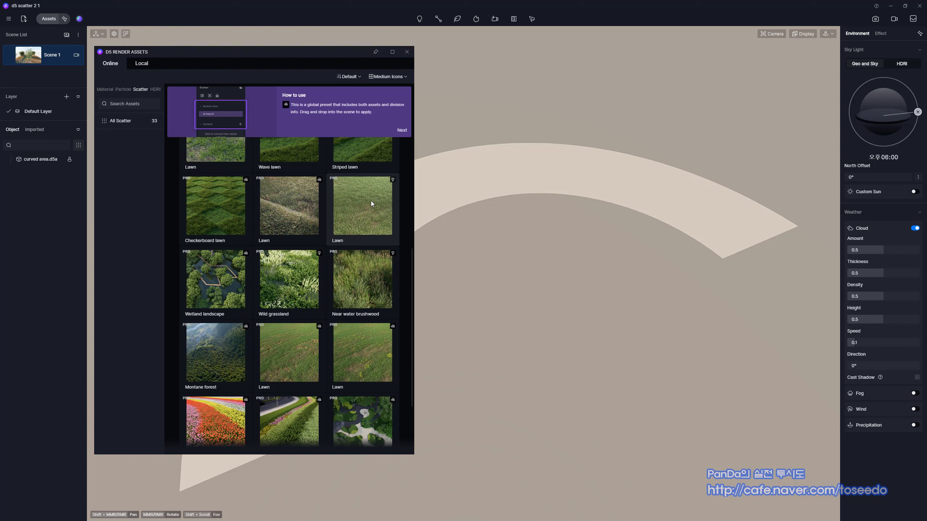
Create a scatter area on the curved surface using the ready-made Flower field preset, and close the asset library
click(364, 206)
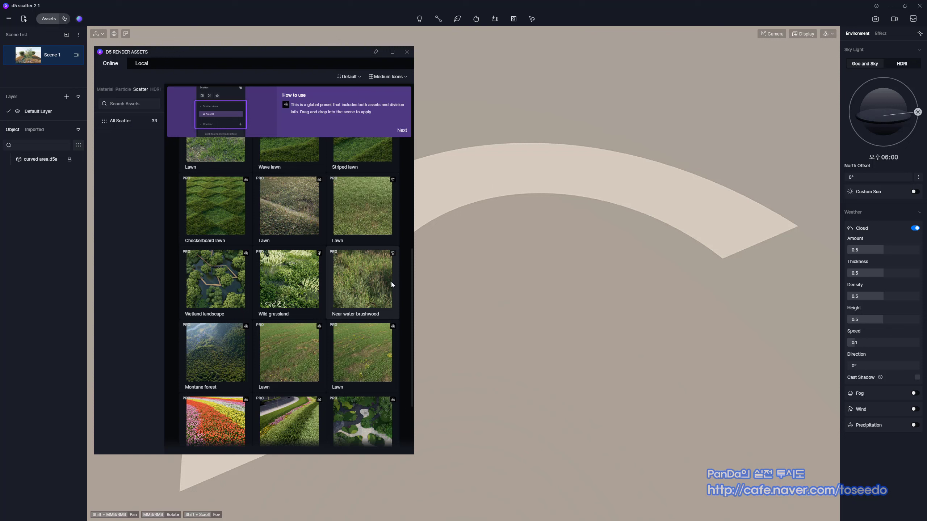
scroll(377, 333, down, 2)
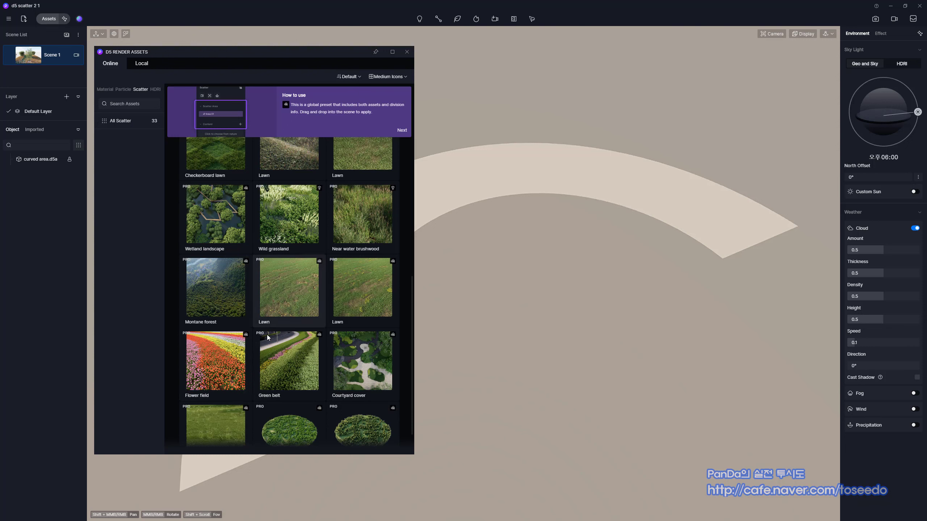
click(215, 358)
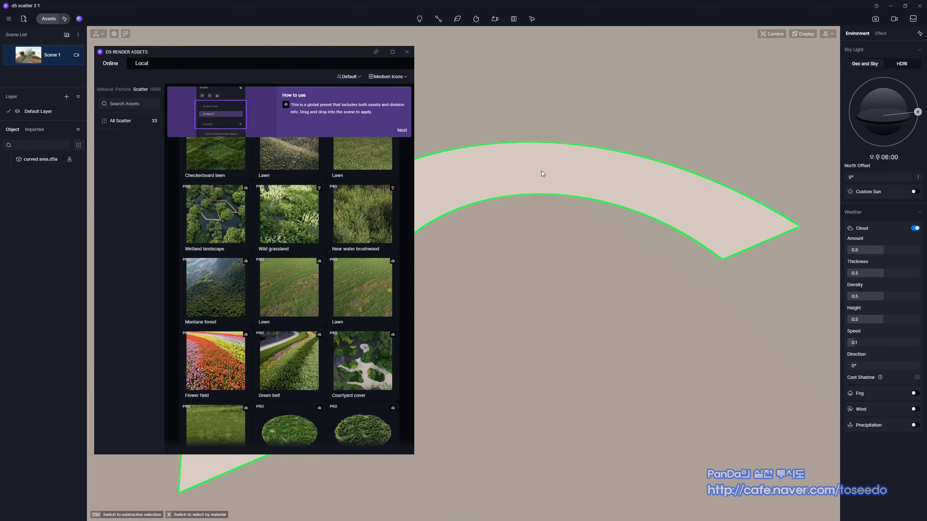
click(508, 173)
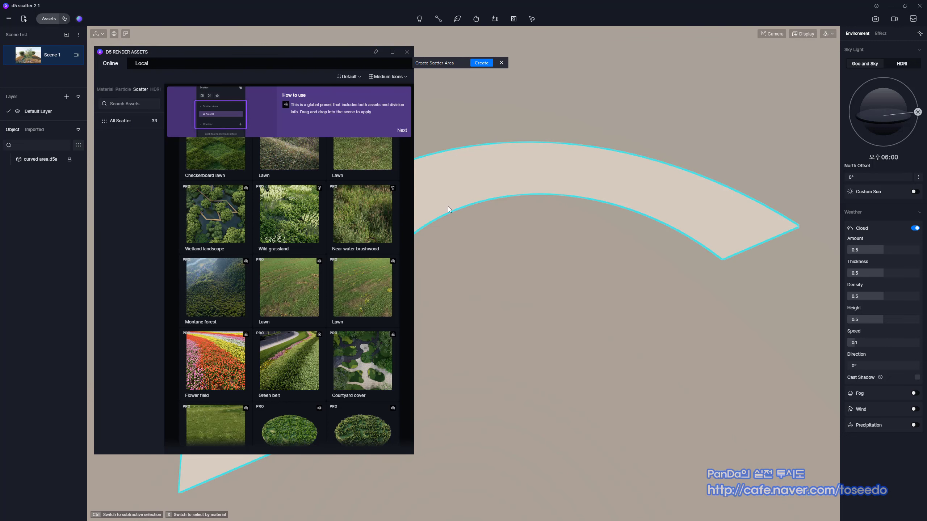
drag(362, 51, 349, 85)
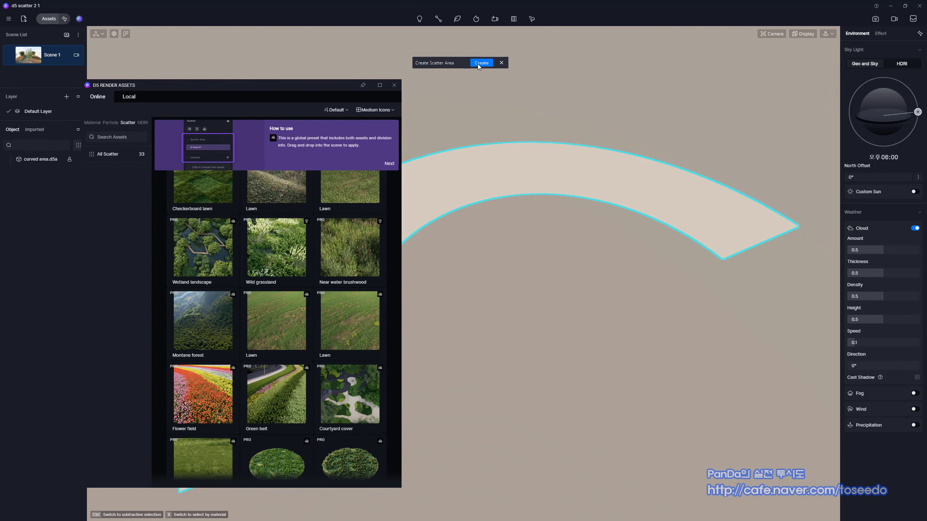
click(480, 63)
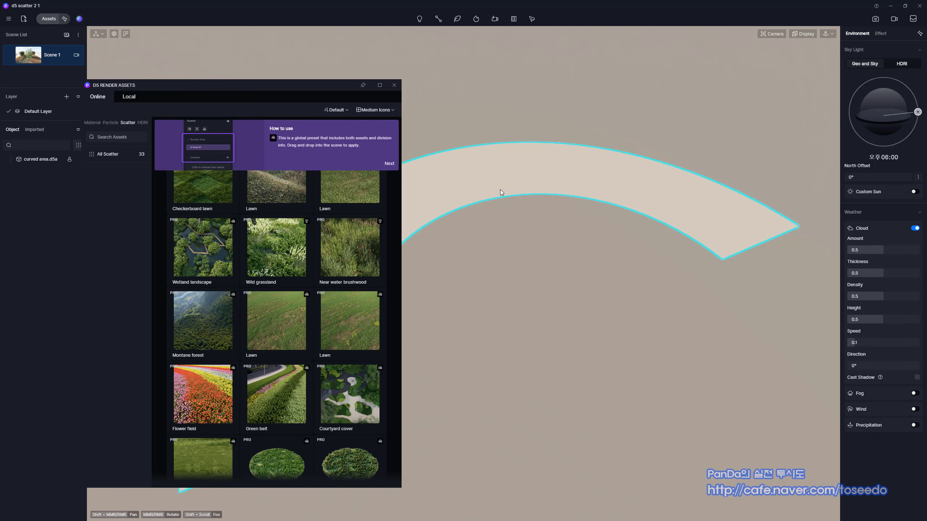
click(494, 200)
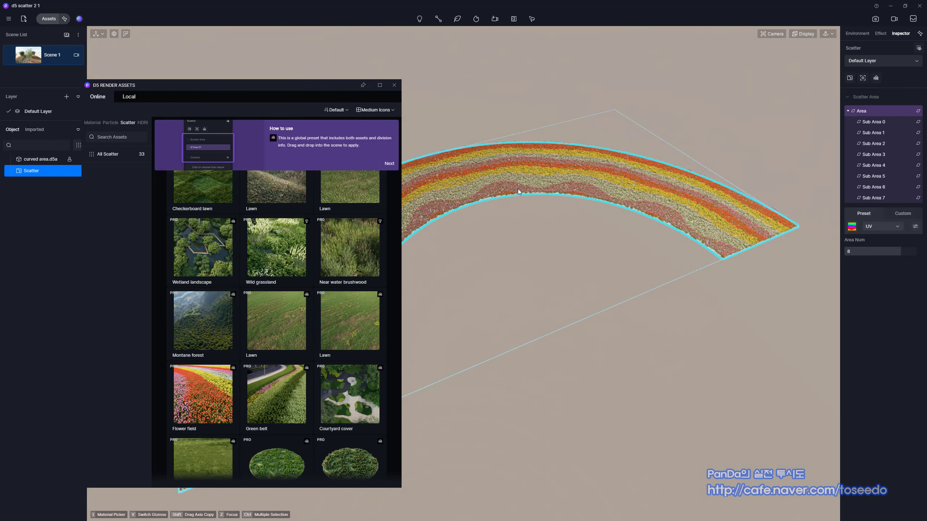
middle_drag(466, 233, 471, 247)
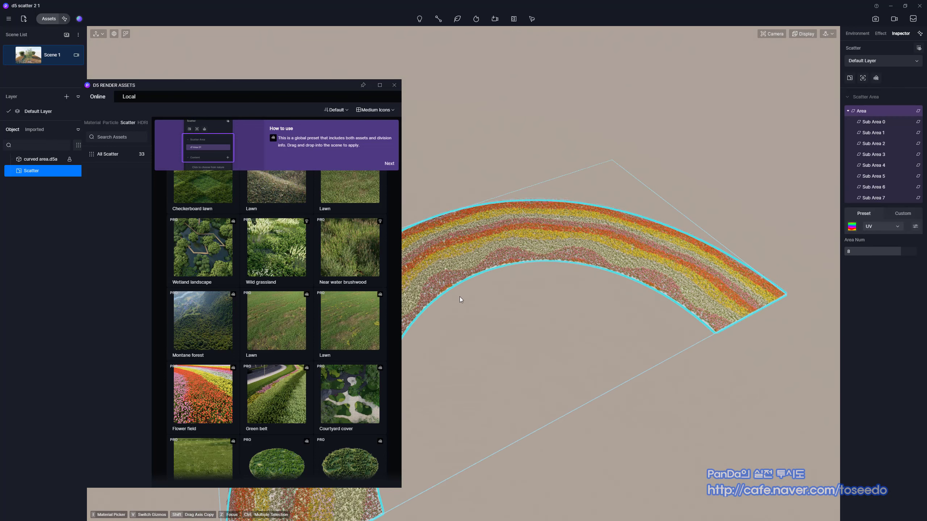
middle_drag(459, 298, 508, 214)
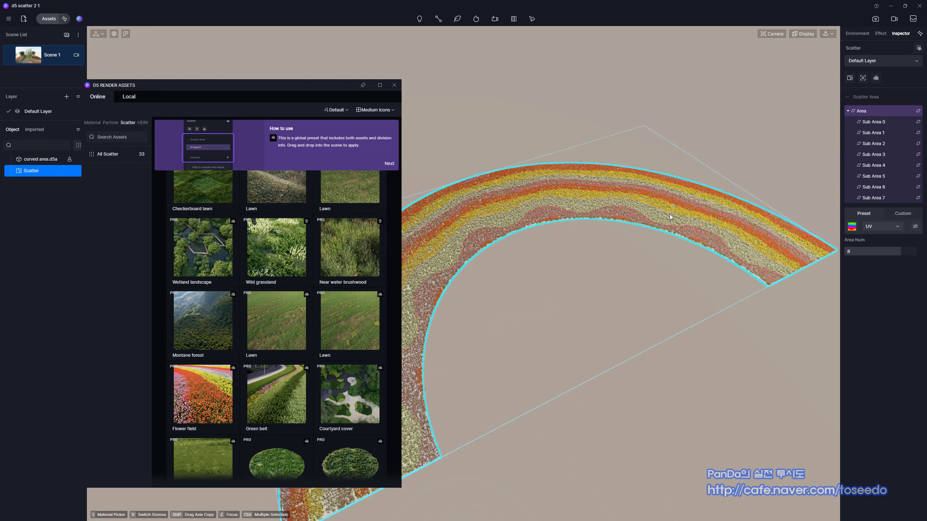
click(395, 85)
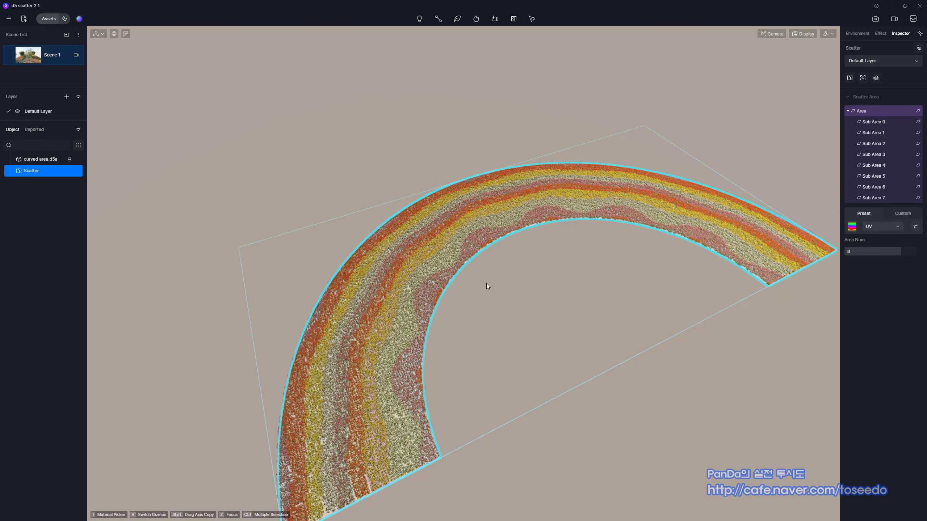
middle_drag(546, 379, 496, 310)
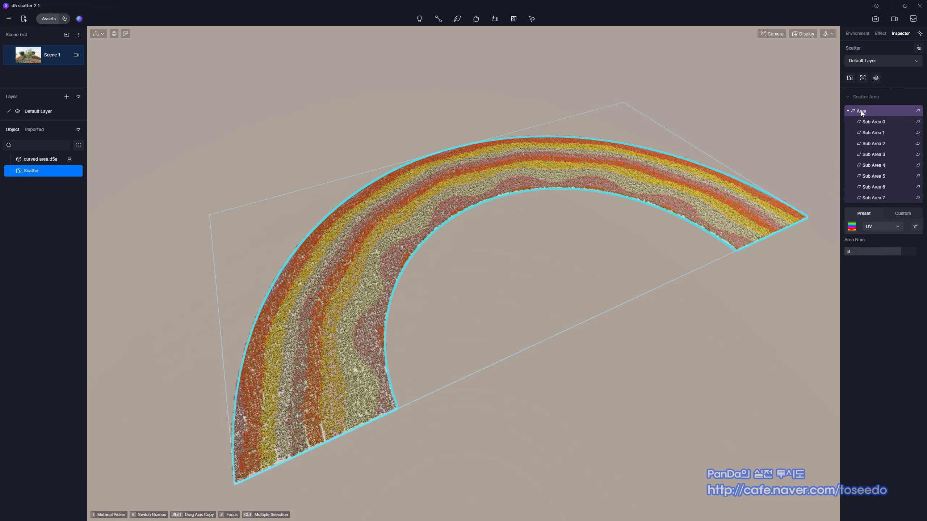
Examine the flower field's division pattern and the plants assigned to Sub Areas 0, 1, 4, 5 and 6
click(852, 227)
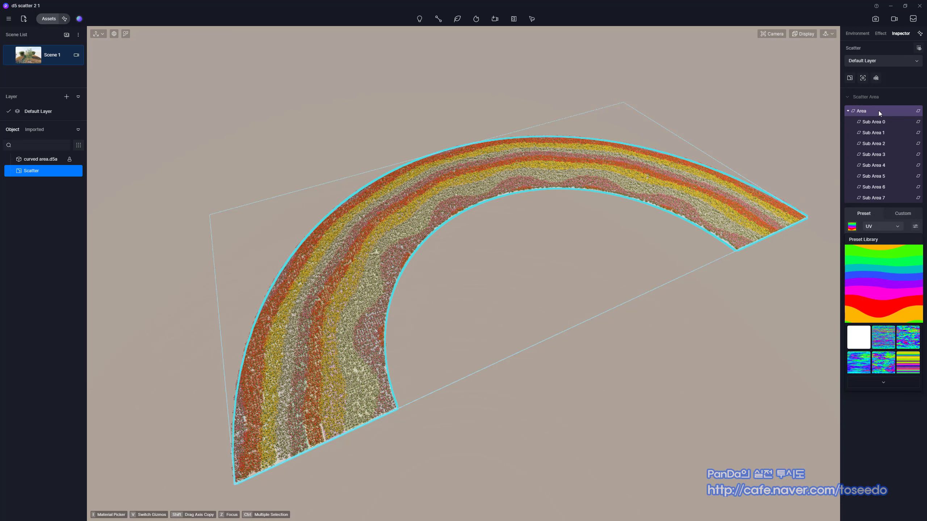
click(873, 121)
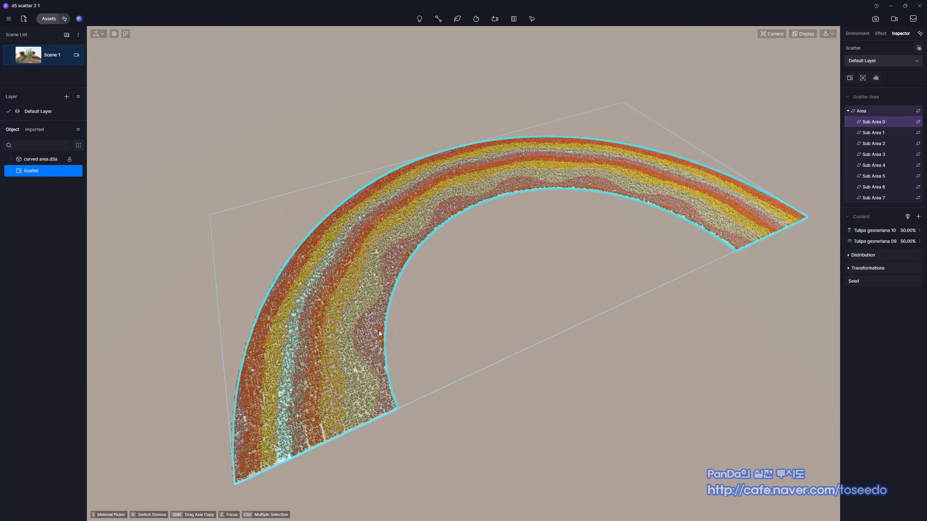
scroll(282, 453, up, 5)
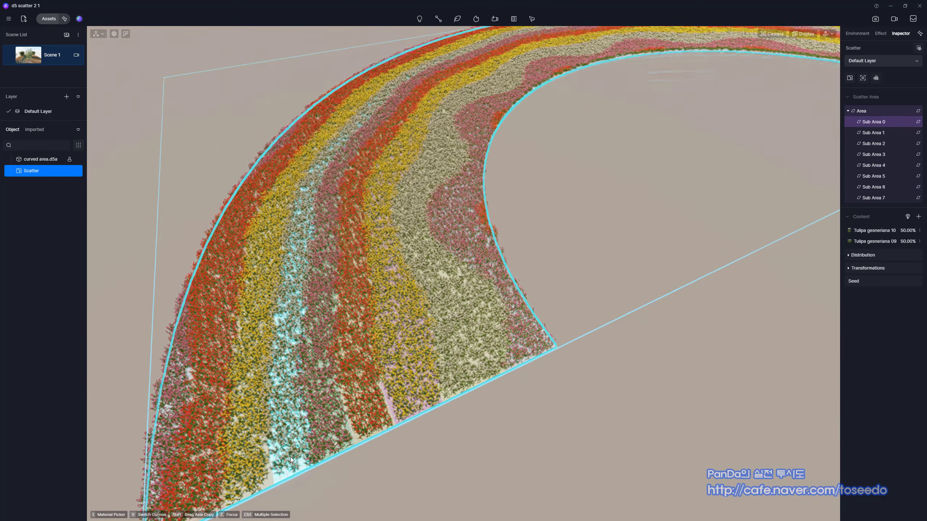
scroll(290, 457, up, 3)
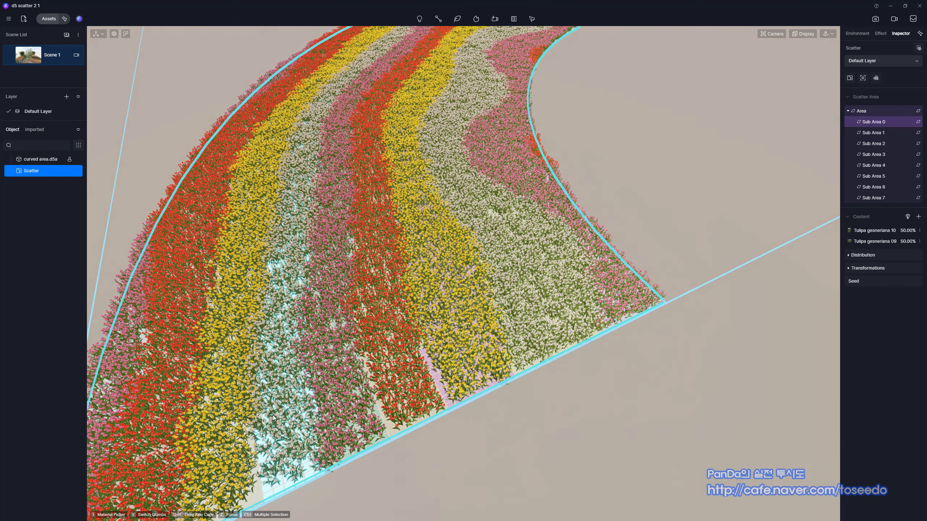
click(879, 133)
scroll(249, 419, down, 10)
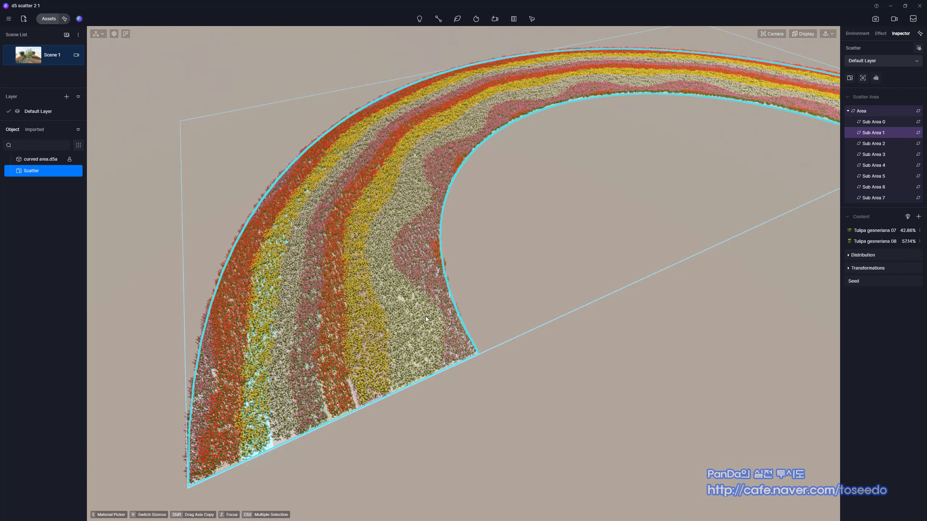
scroll(314, 376, up, 3)
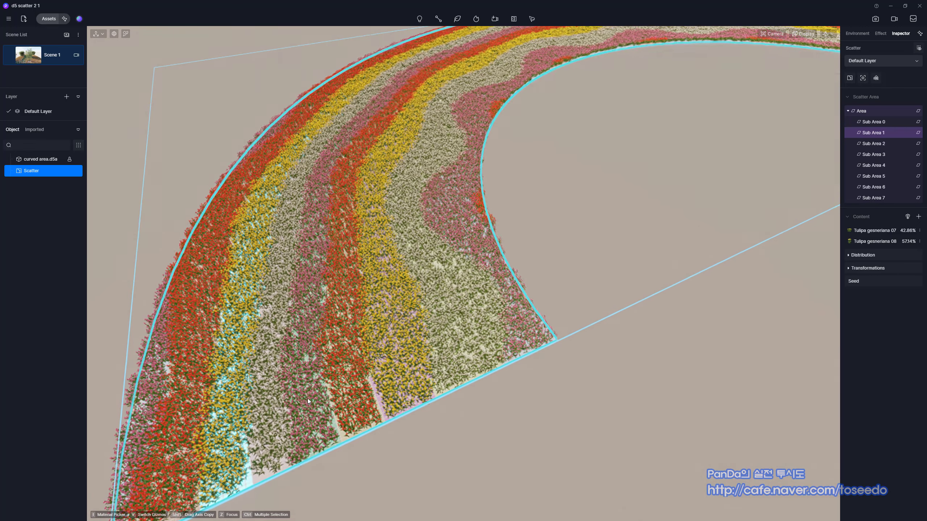
click(877, 153)
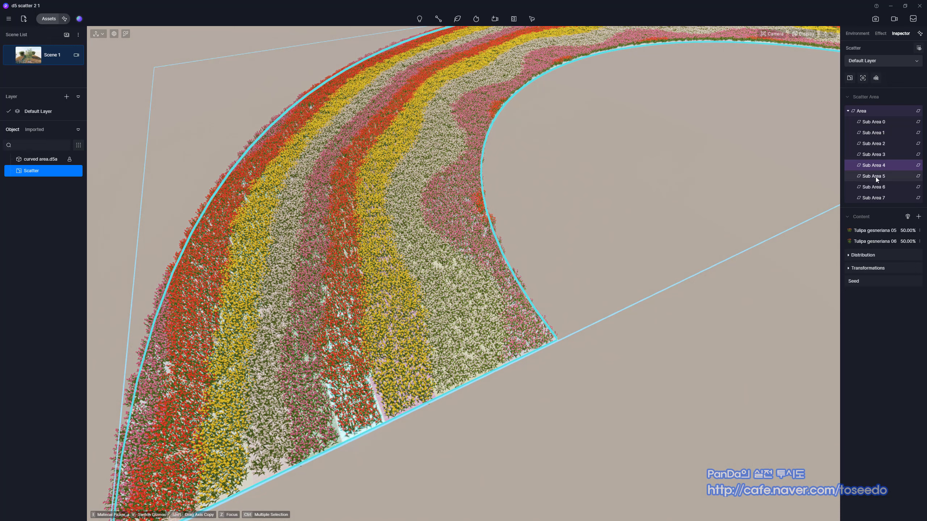
click(875, 178)
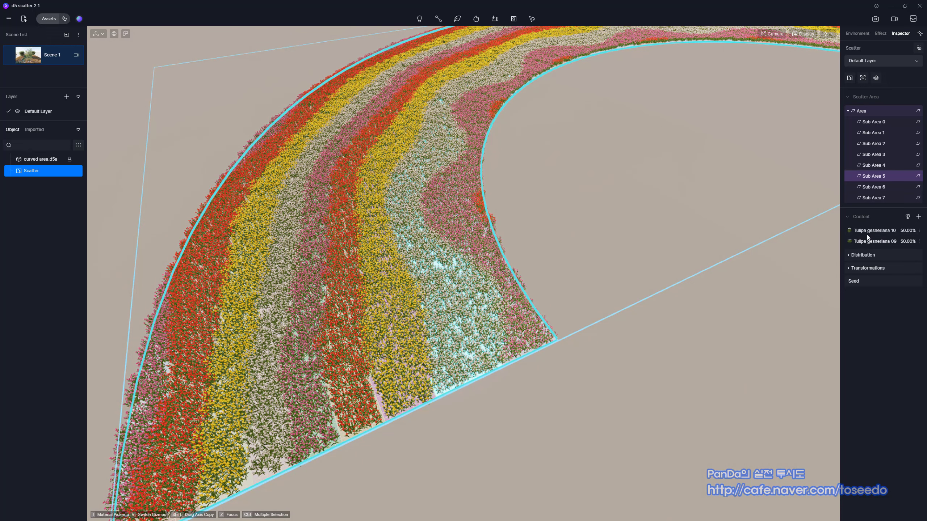
click(875, 187)
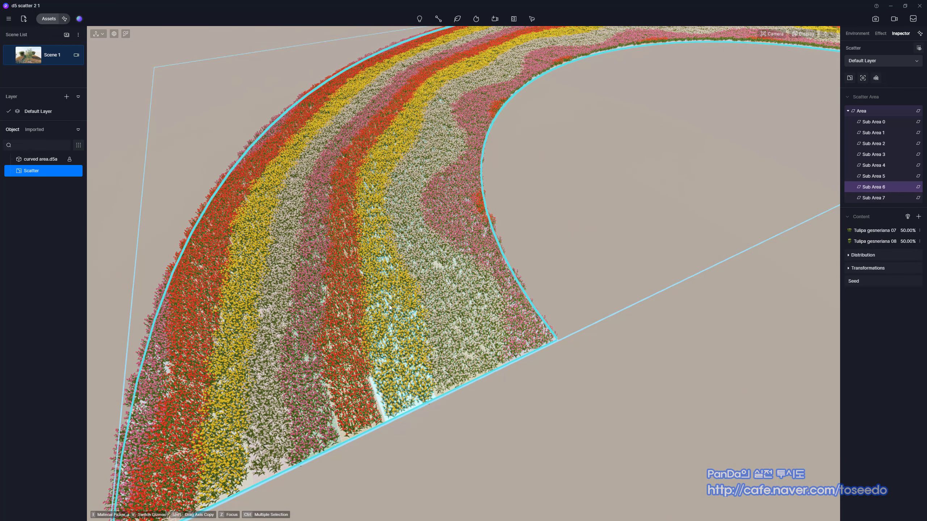
scroll(322, 311, down, 3)
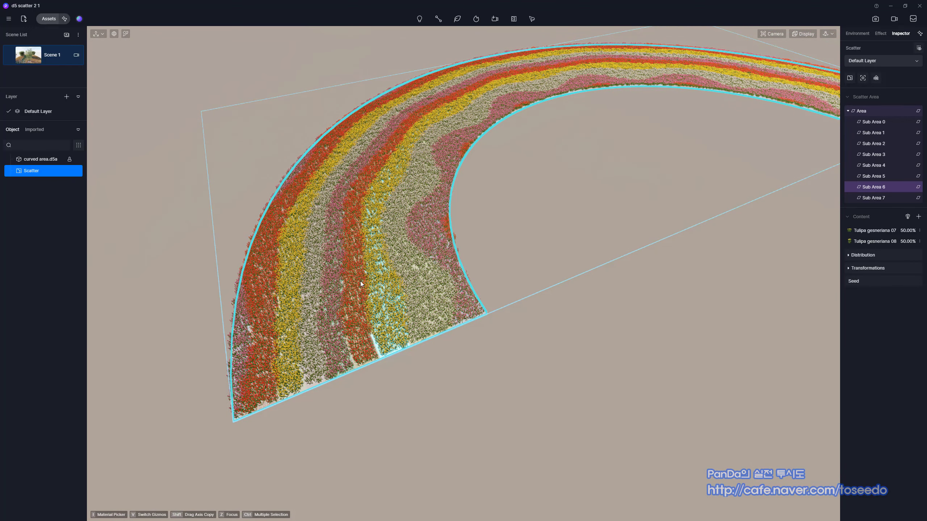
scroll(392, 239, up, 2)
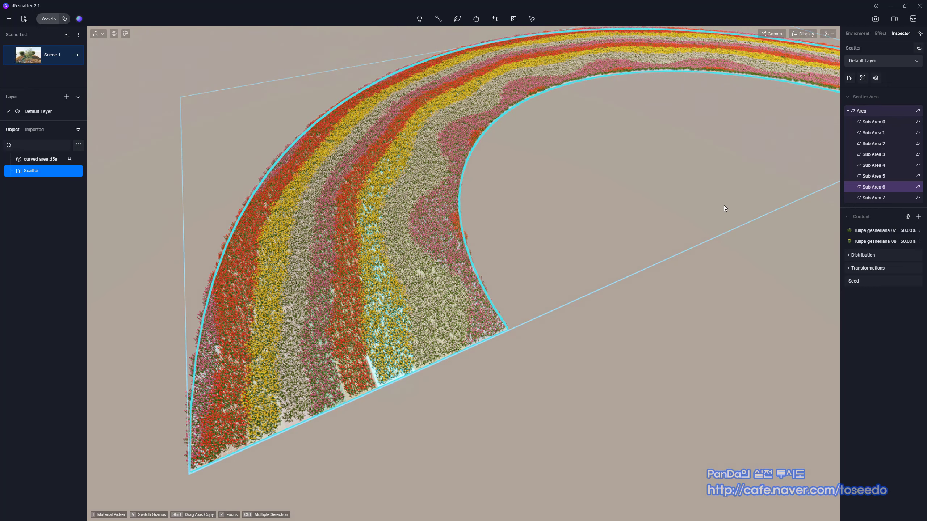
scroll(601, 217, up, 2)
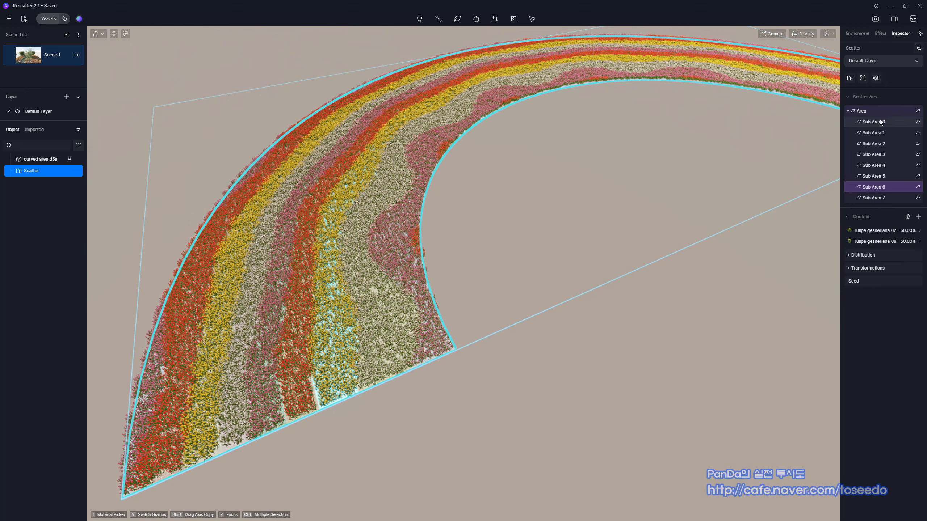
Try the fine blue-green noise pattern from the preset library as the division of the whole flower field area
click(878, 112)
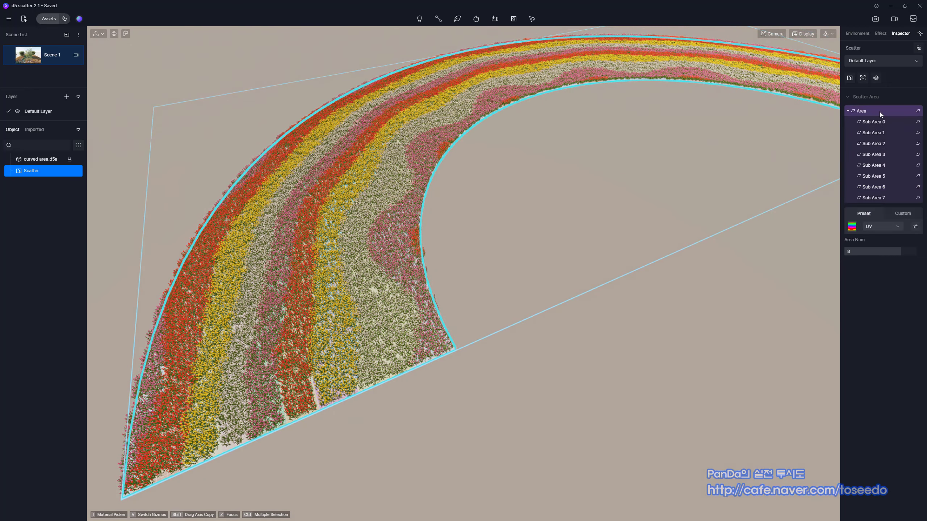
click(854, 230)
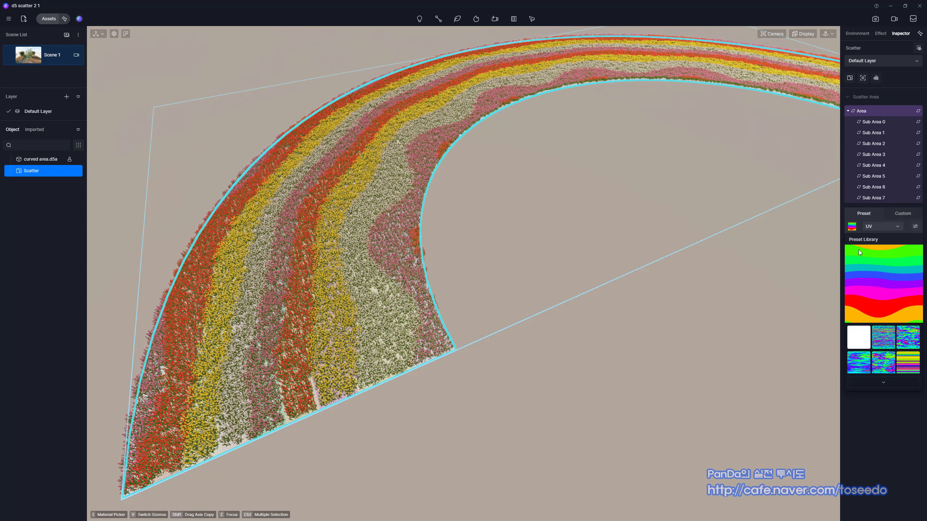
click(879, 337)
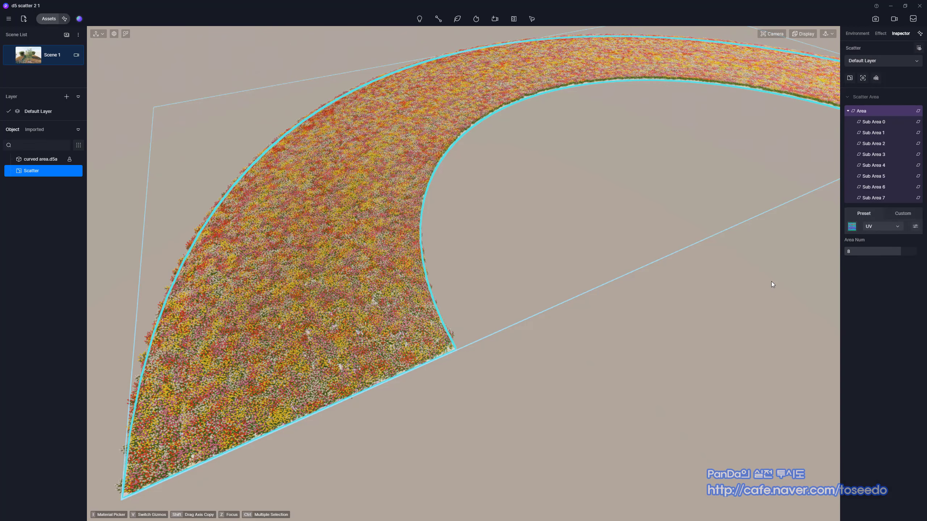
Apply the straight yellow, green and magenta stripe pattern from the preset library to divide the flower field area
click(852, 227)
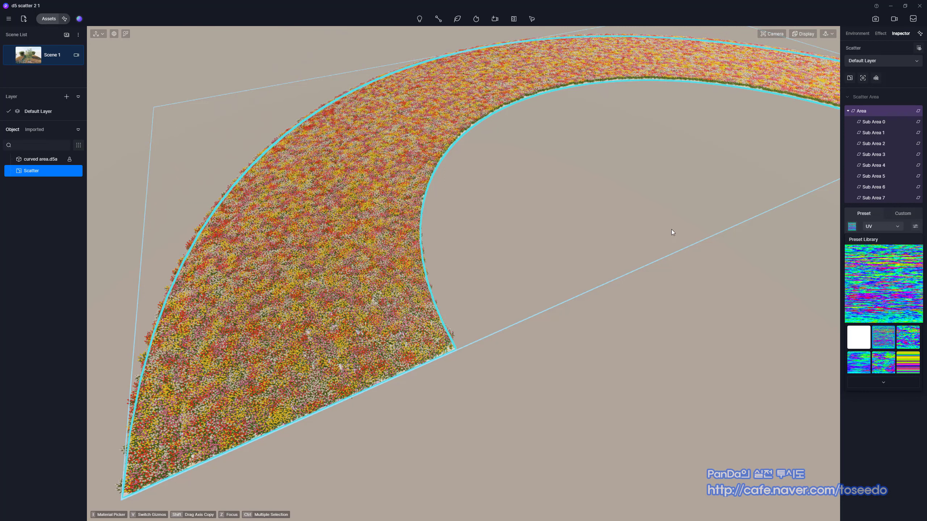
click(905, 368)
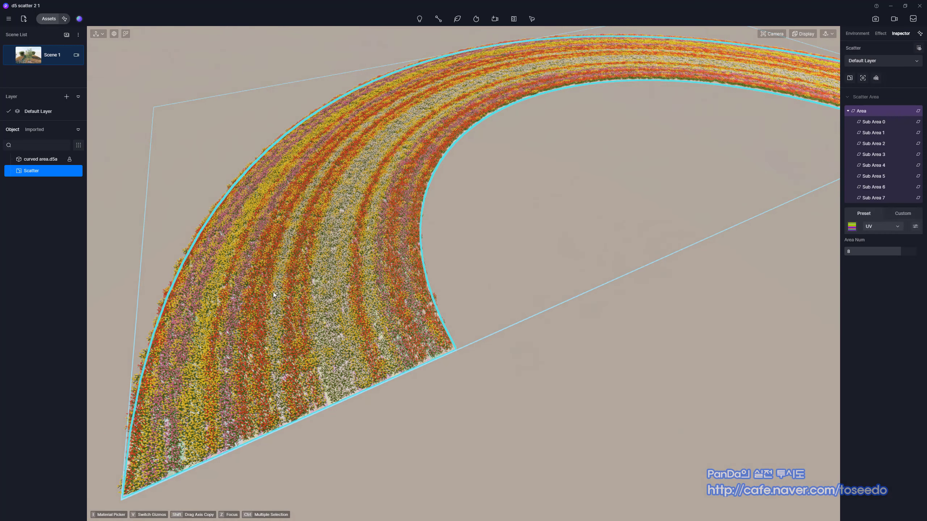
click(854, 229)
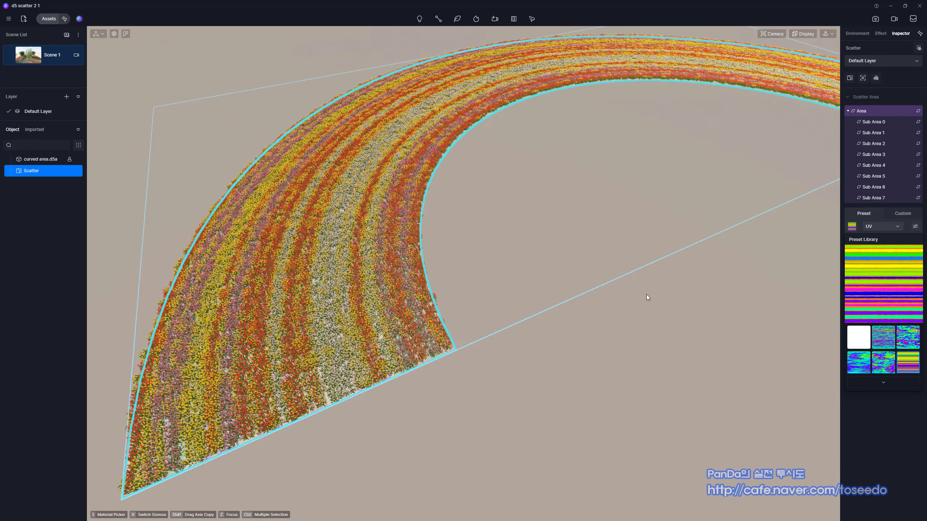
middle_drag(625, 266, 589, 332)
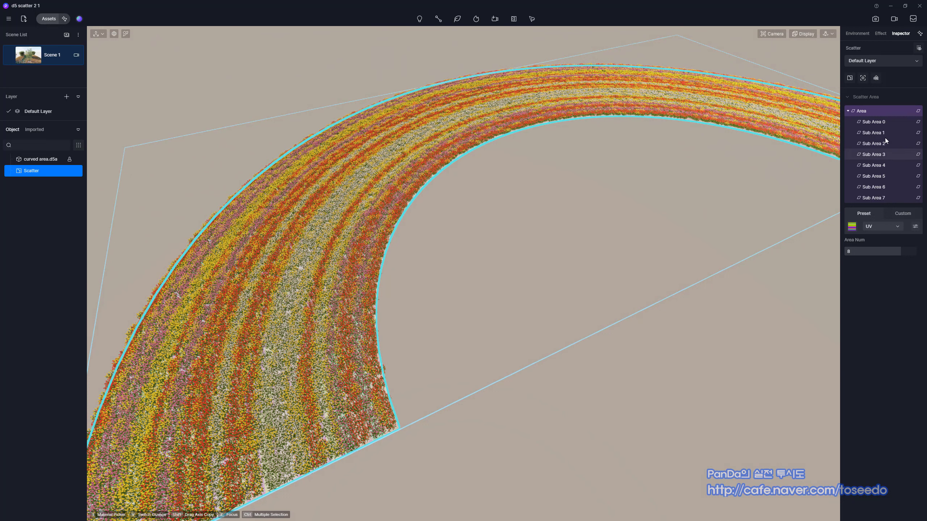
click(851, 226)
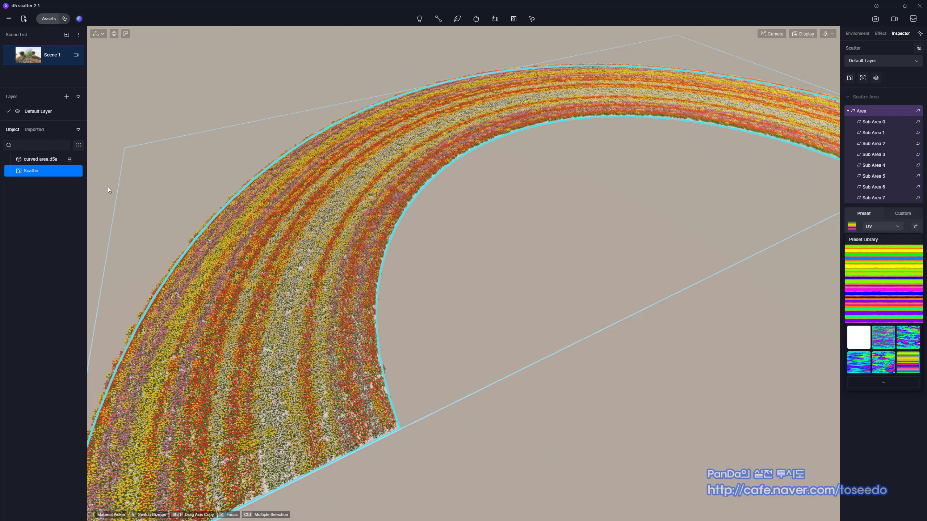
Hide the flower field scatter and create a new material-based scatter area on the curved surface
click(78, 170)
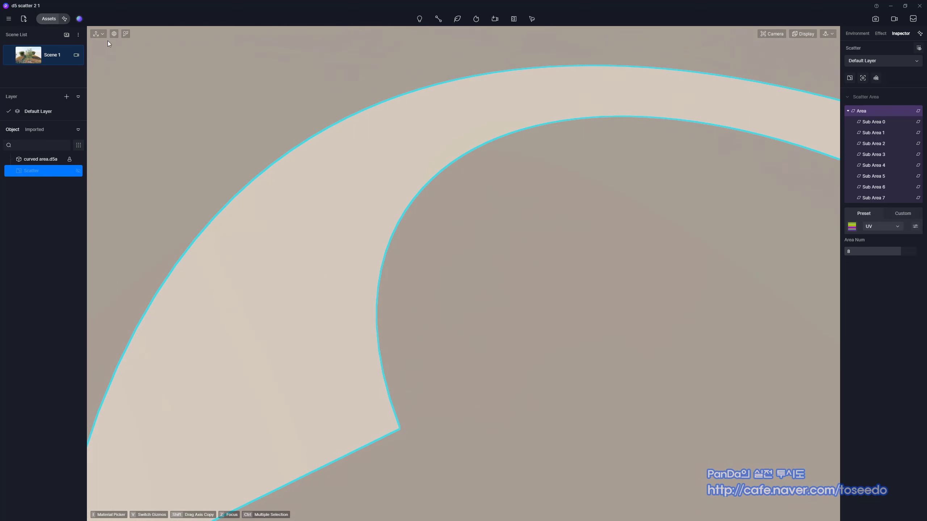
click(49, 18)
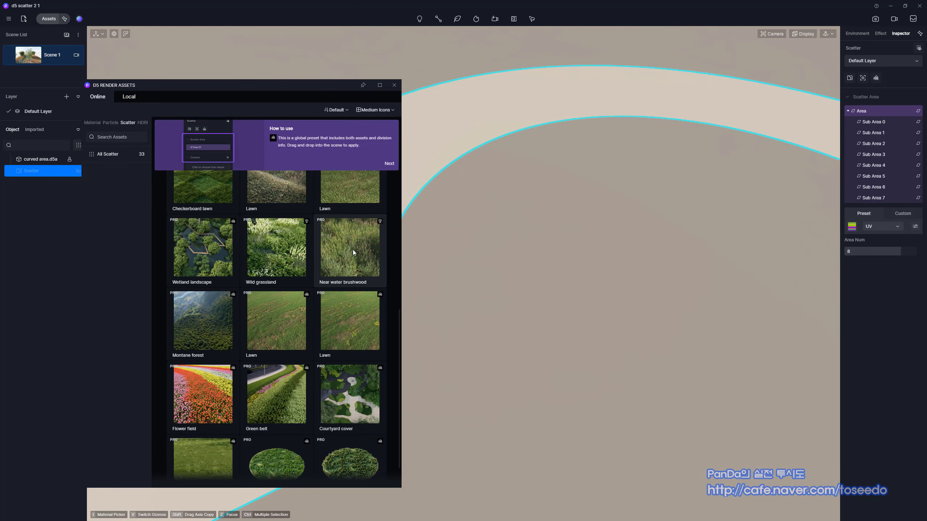
click(394, 85)
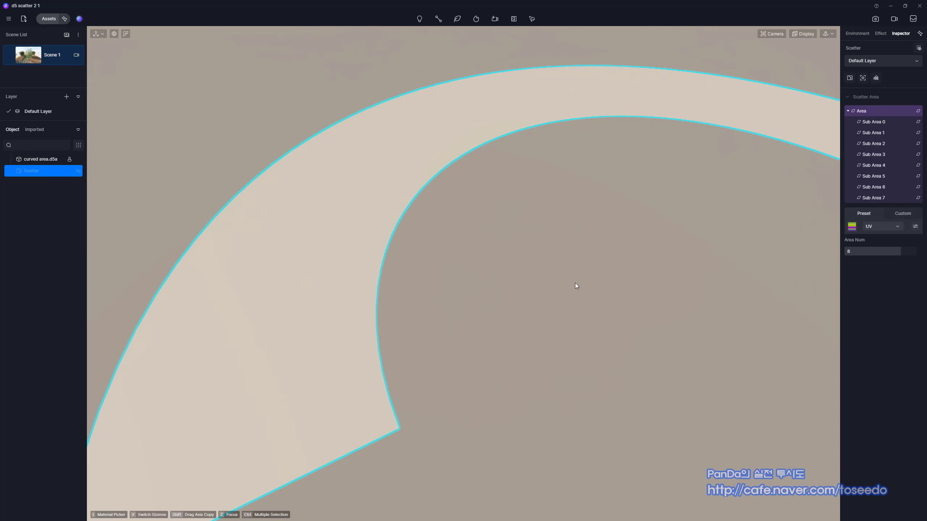
click(532, 19)
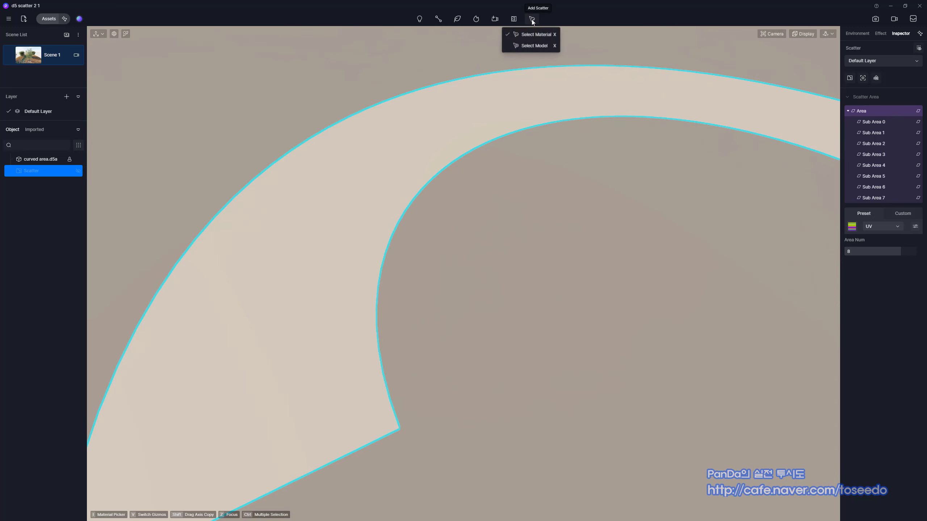
click(530, 35)
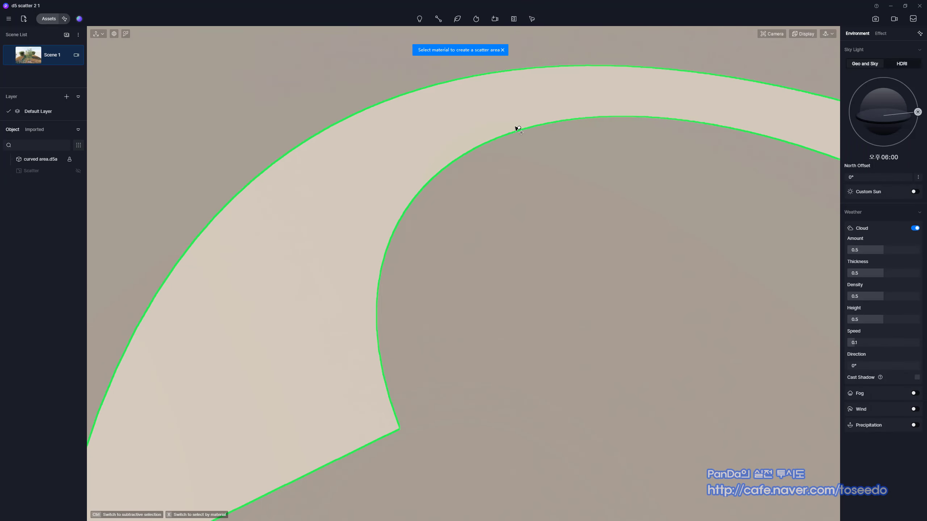
click(431, 138)
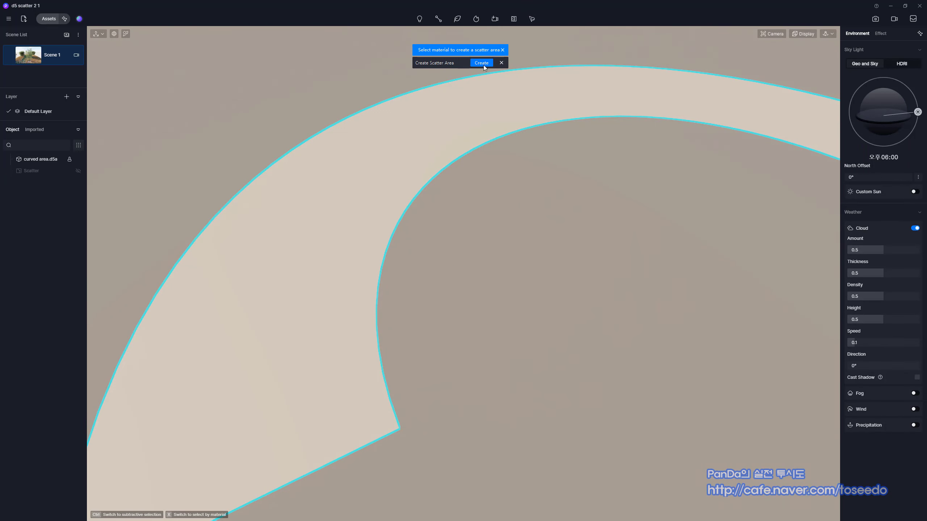
click(483, 64)
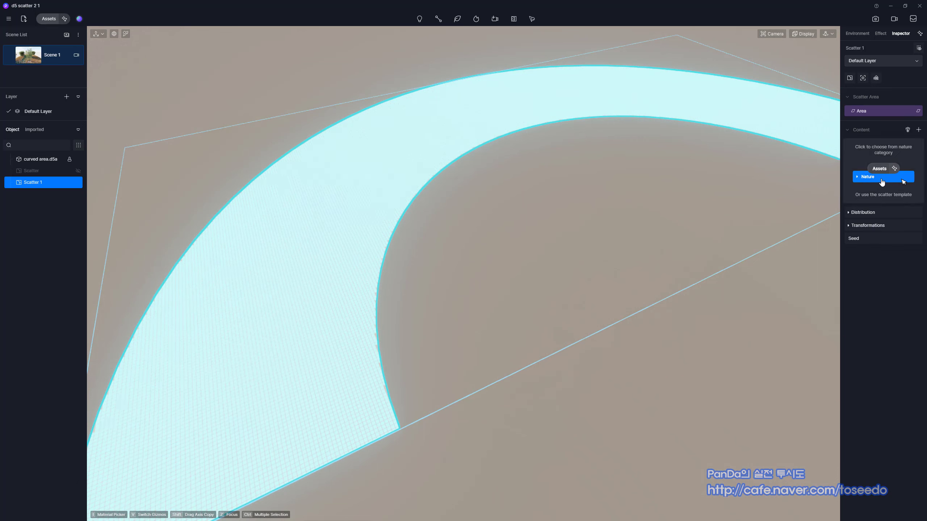
Fill the new scatter area with the plain green Lawn template beside the patchy Lawn, and close the asset library
click(908, 131)
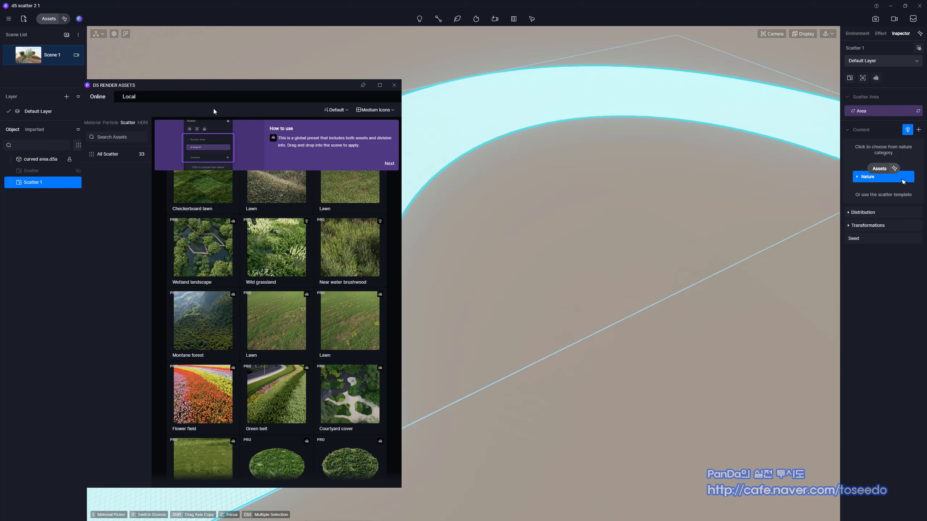
scroll(368, 277, up, 4)
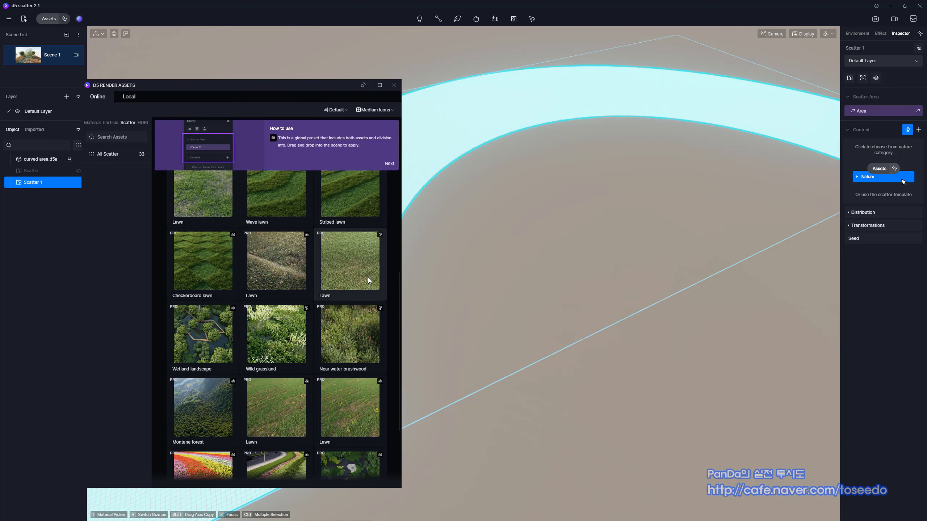
scroll(389, 270, up, 2)
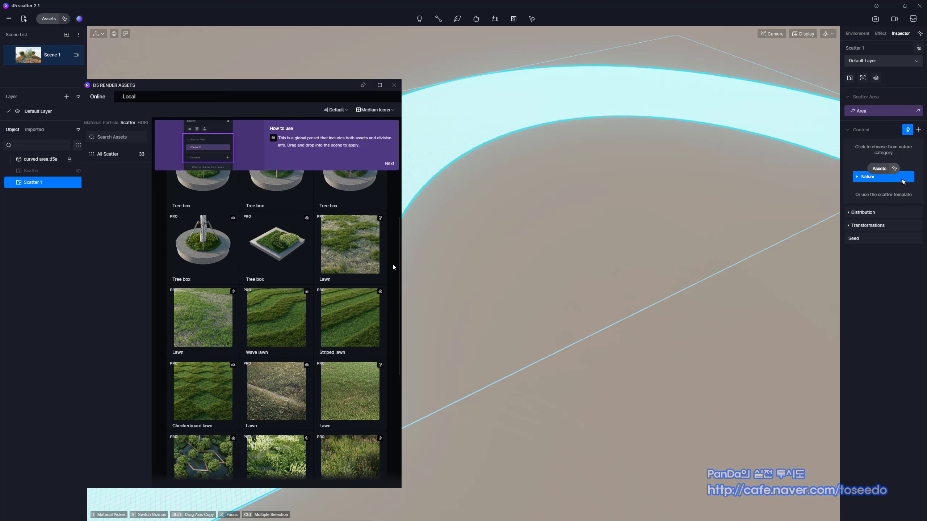
scroll(392, 264, down, 2)
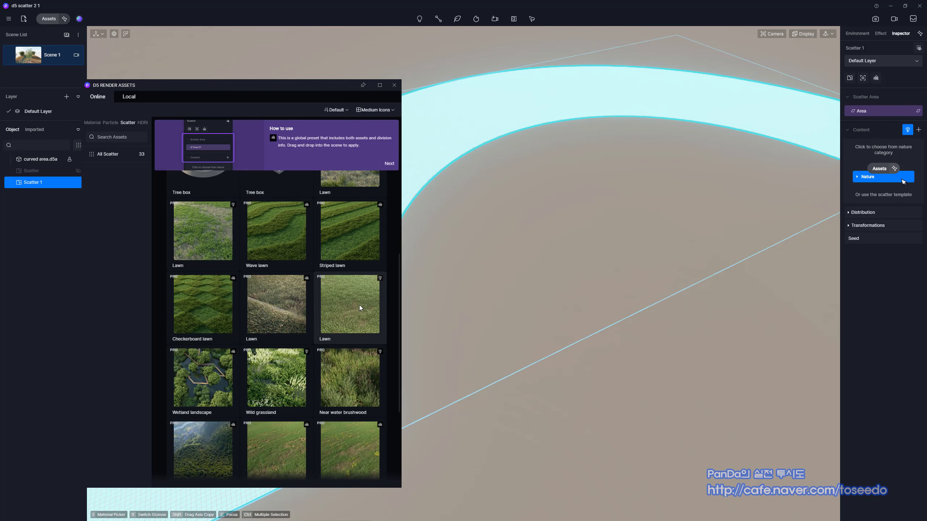
click(344, 295)
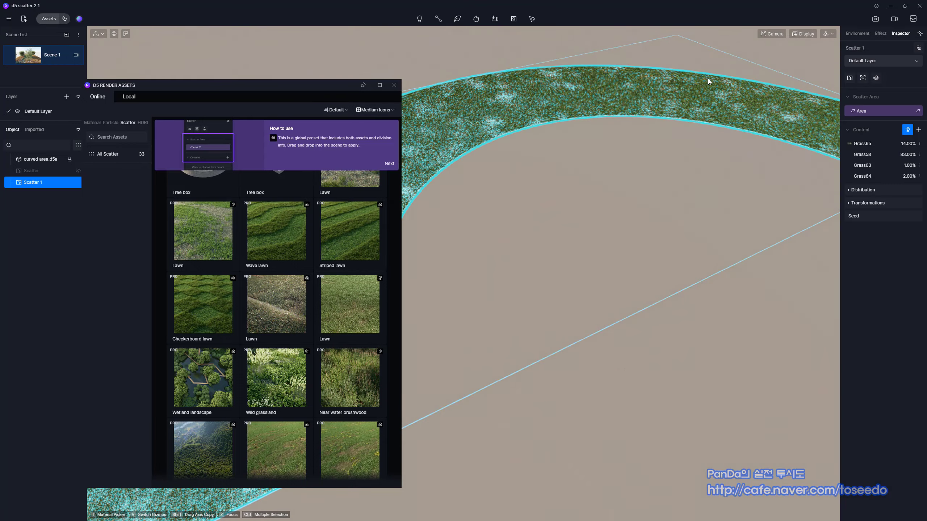
click(395, 85)
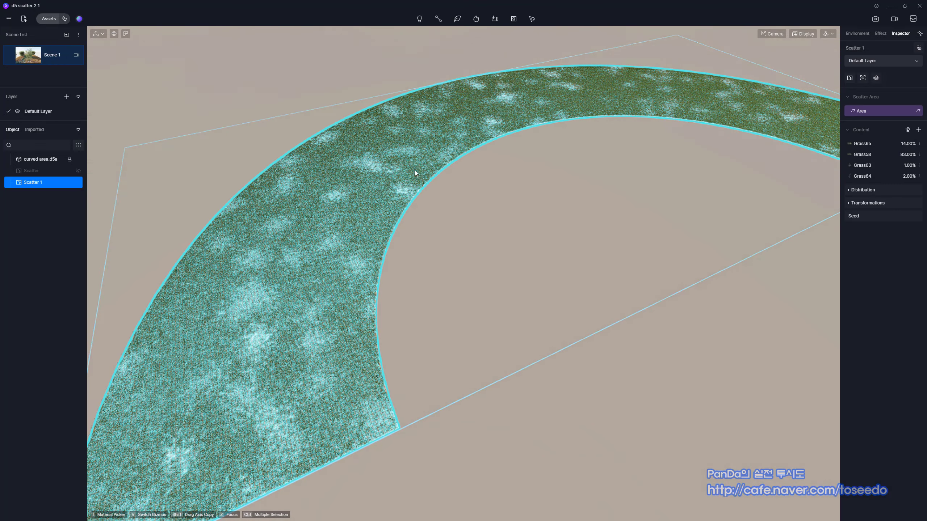
Inspect the lawn's coverage with the scatter highlight switched off, and switch the highlight back on
middle_drag(490, 224, 454, 231)
middle_drag(413, 175, 472, 241)
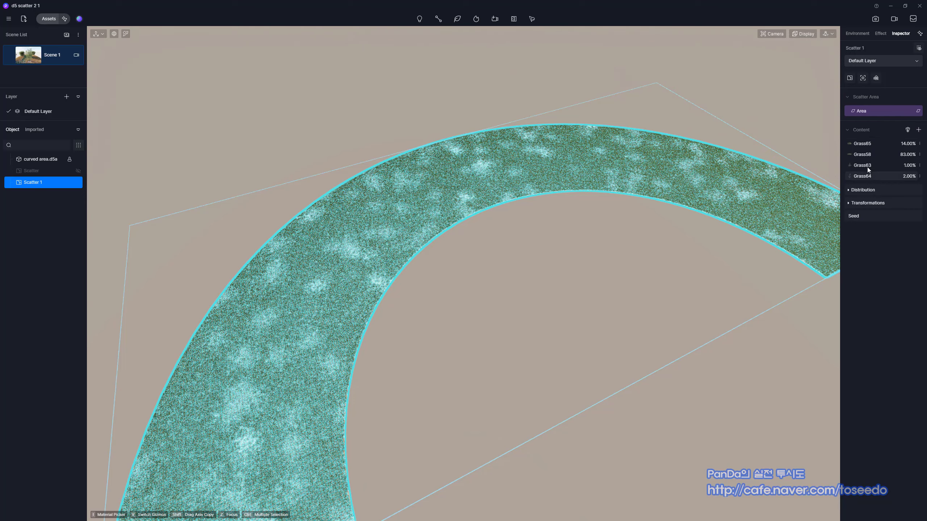
middle_drag(539, 291, 555, 244)
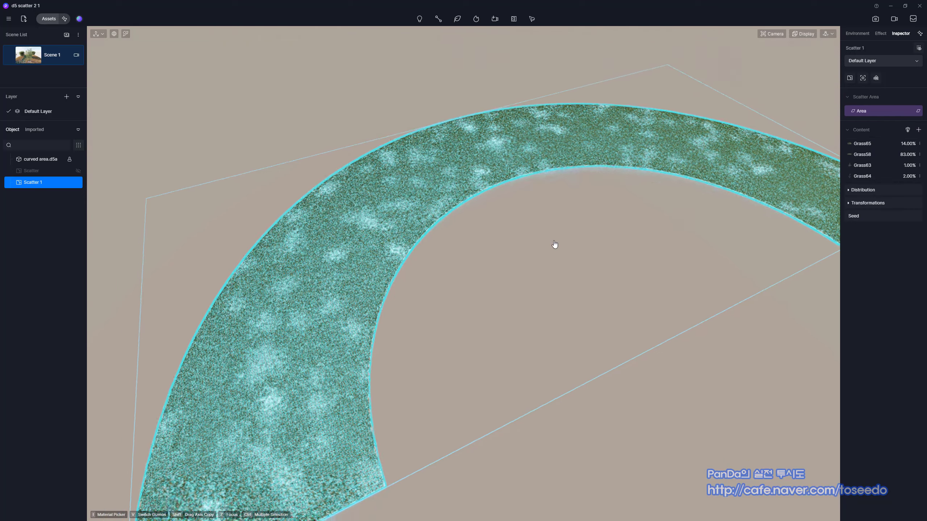
click(919, 48)
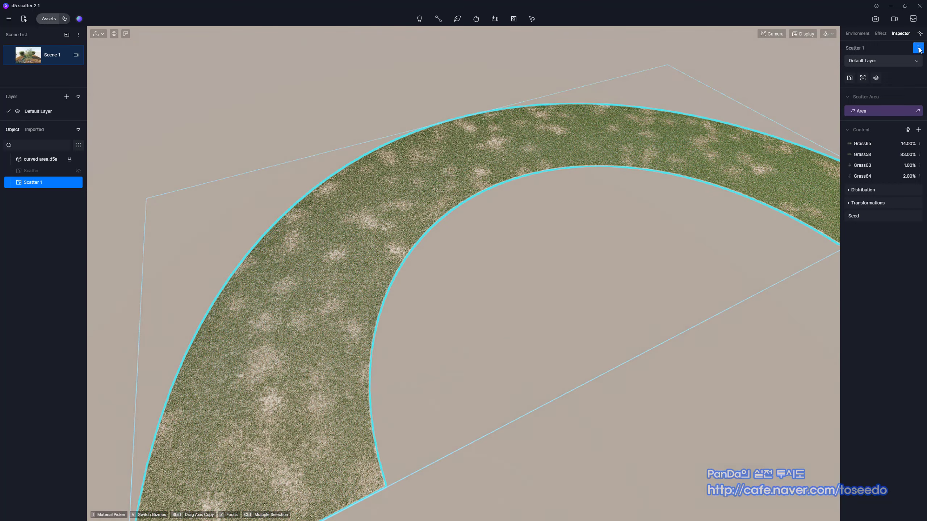
click(918, 48)
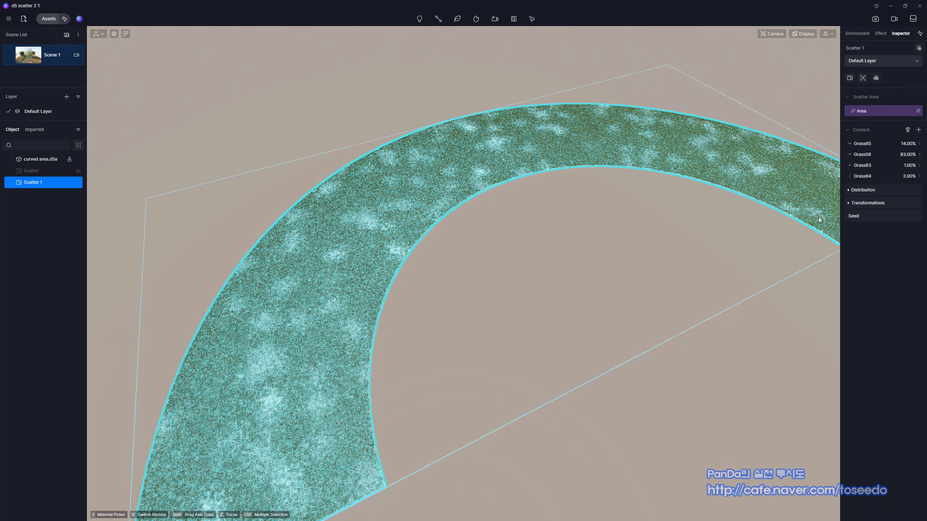
Apply the high-contrast black-and-white wavy stripe preset as the lawn's distribution pattern
click(849, 190)
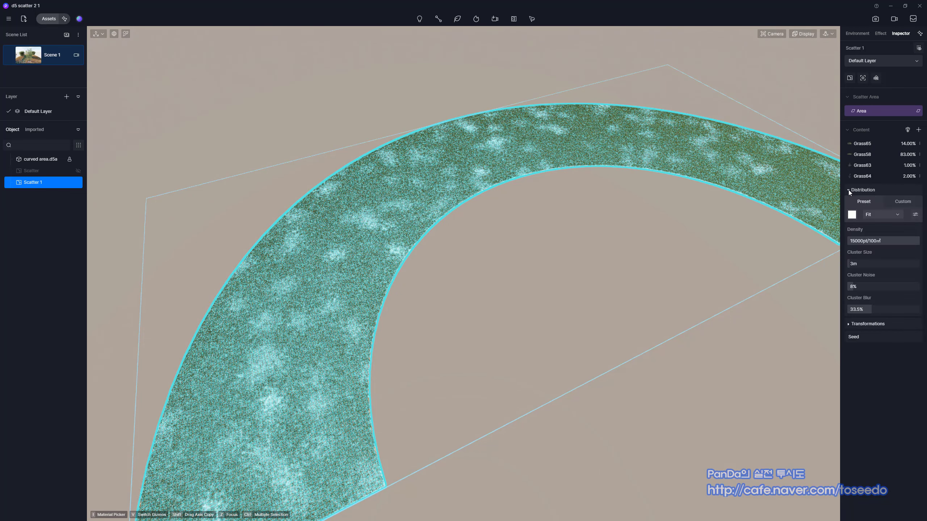
click(852, 215)
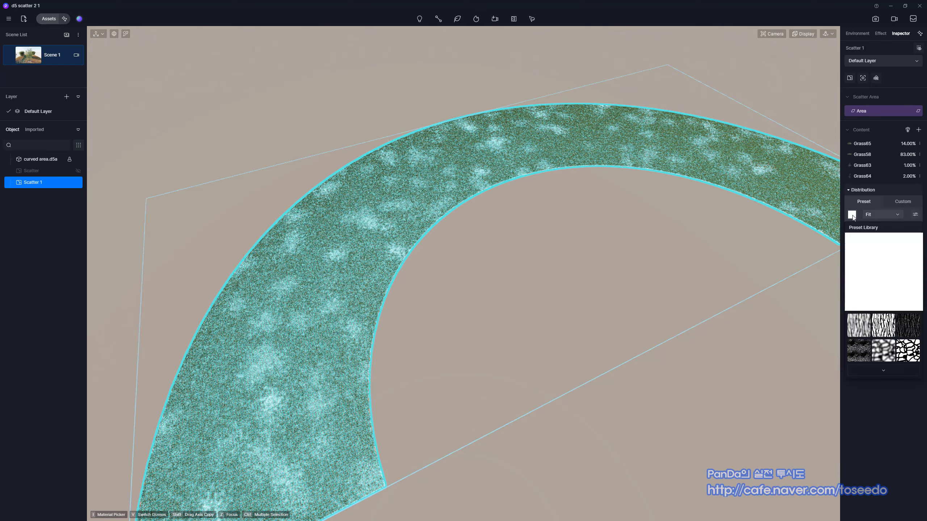
click(884, 325)
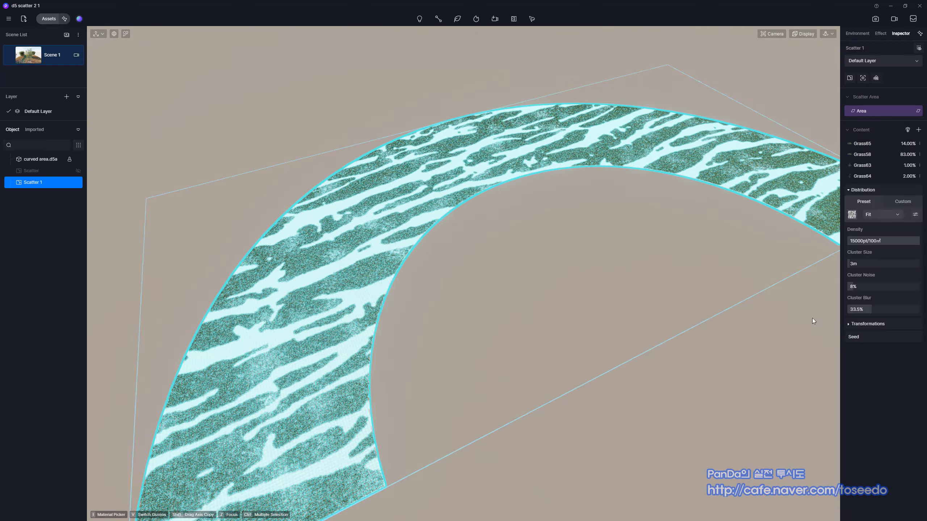
middle_drag(499, 294, 461, 305)
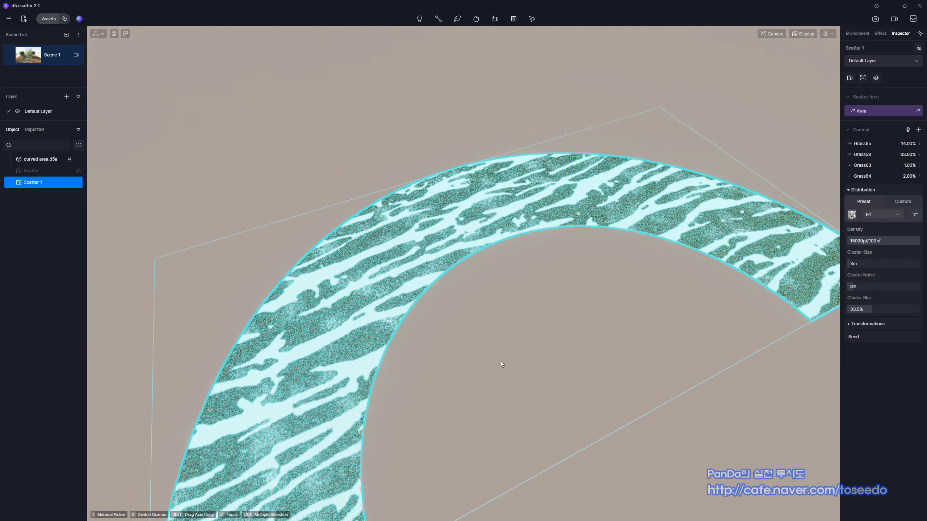
middle_drag(501, 361, 492, 267)
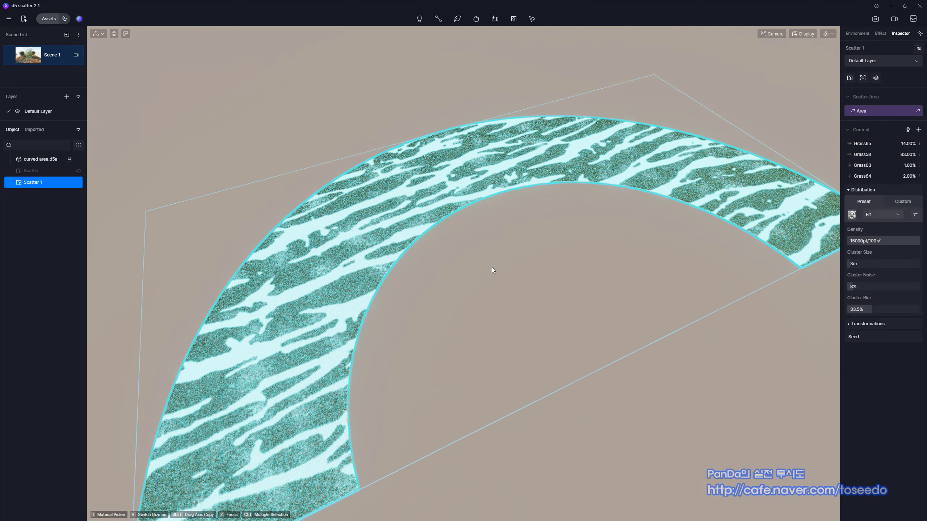
Compare the lawn's stripe preset with the grassy and bare bands on the curved surface up close
click(852, 215)
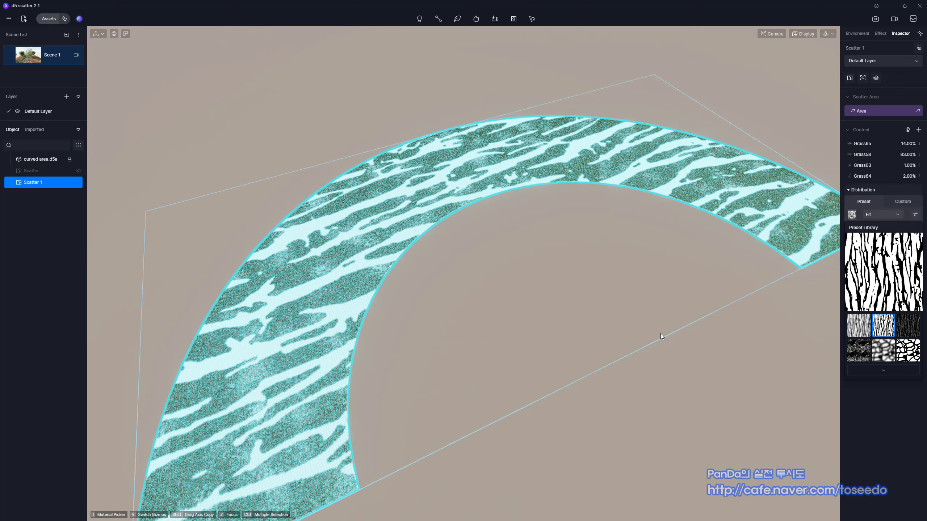
scroll(495, 287, up, 5)
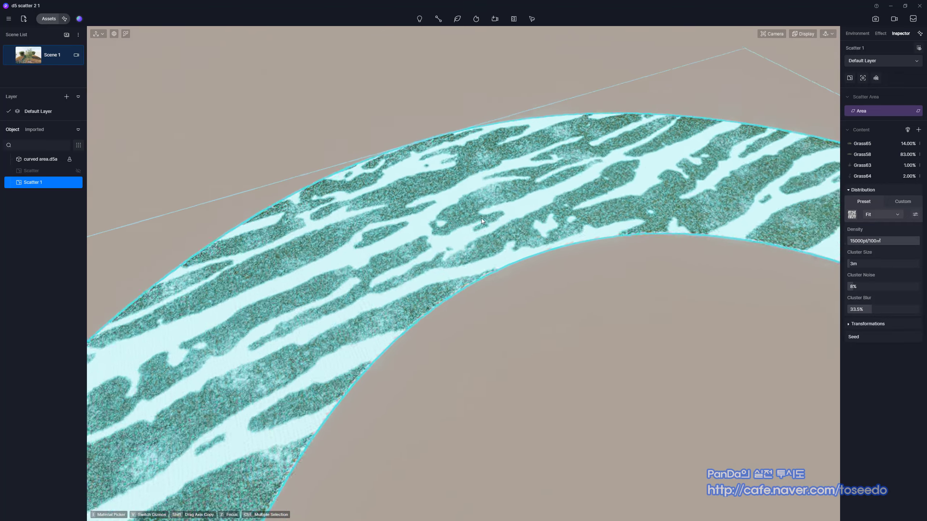
scroll(471, 226, up, 2)
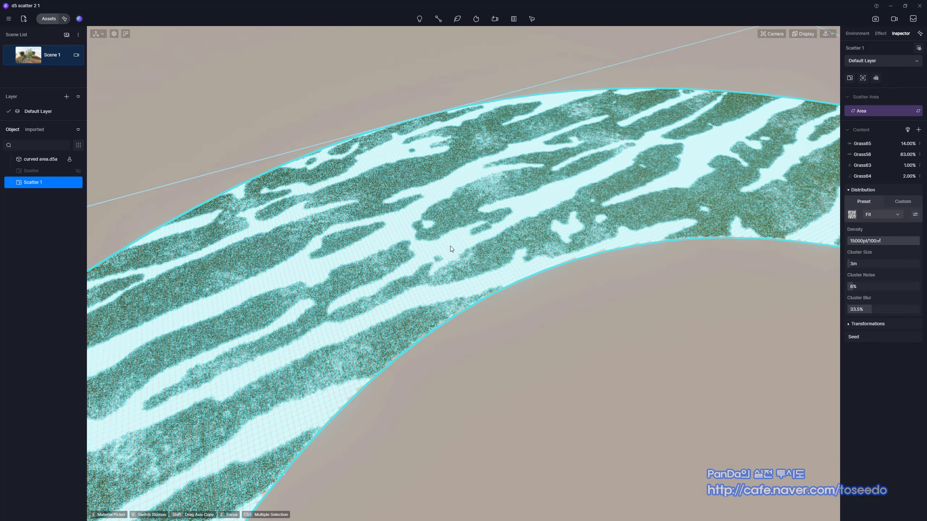
scroll(404, 213, down, 4)
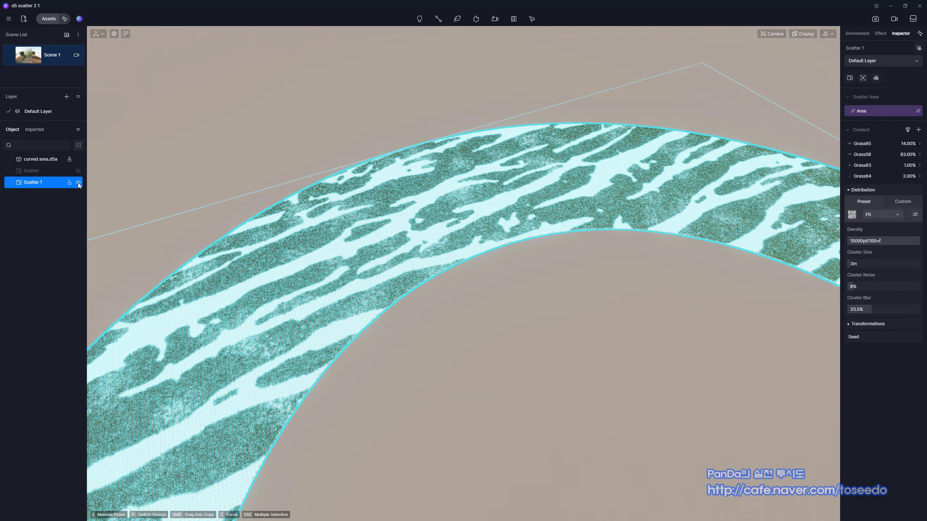
Show the flower field in place of the lawn and examine how its stripe division pattern arranges the flowers
click(78, 184)
click(78, 171)
click(45, 171)
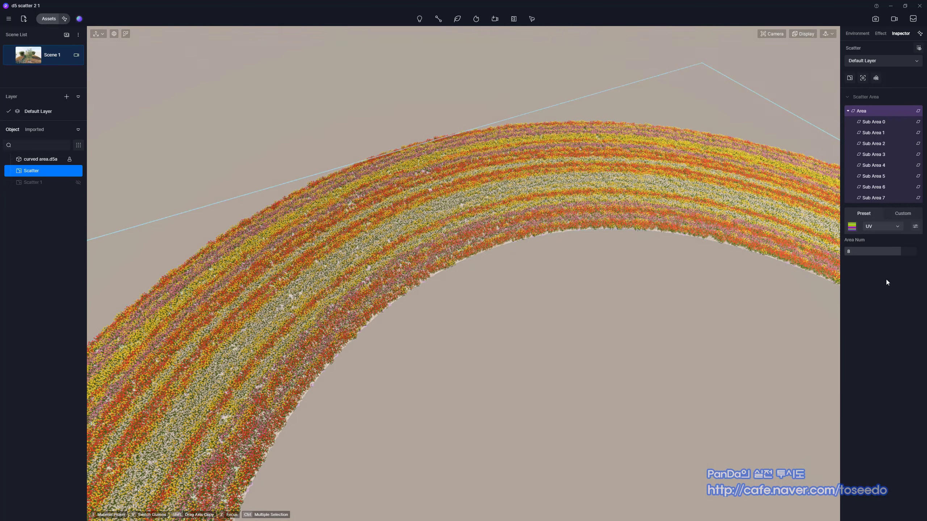
click(852, 226)
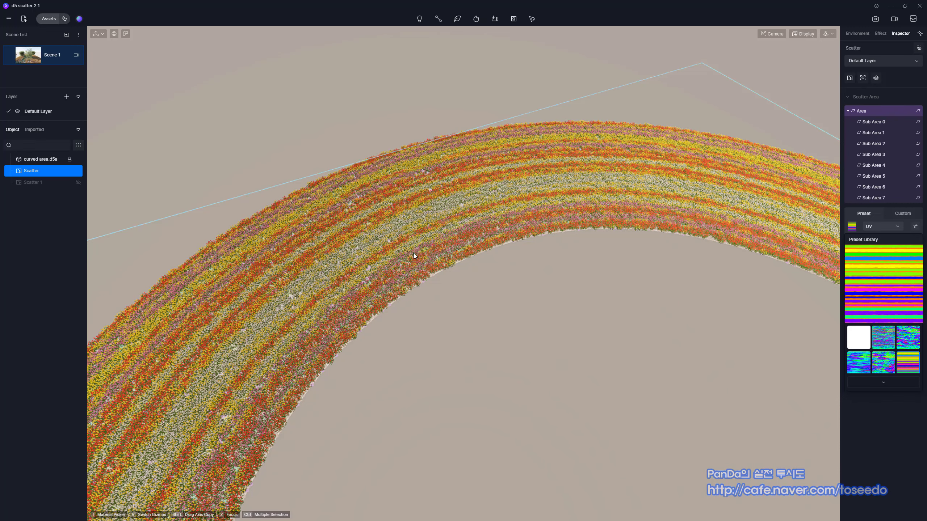
scroll(475, 247, up, 6)
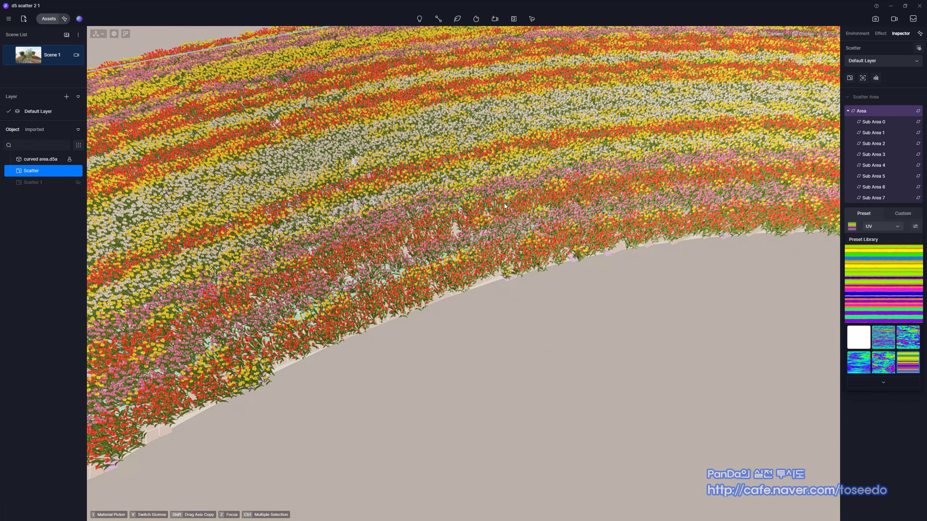
scroll(485, 198, down, 6)
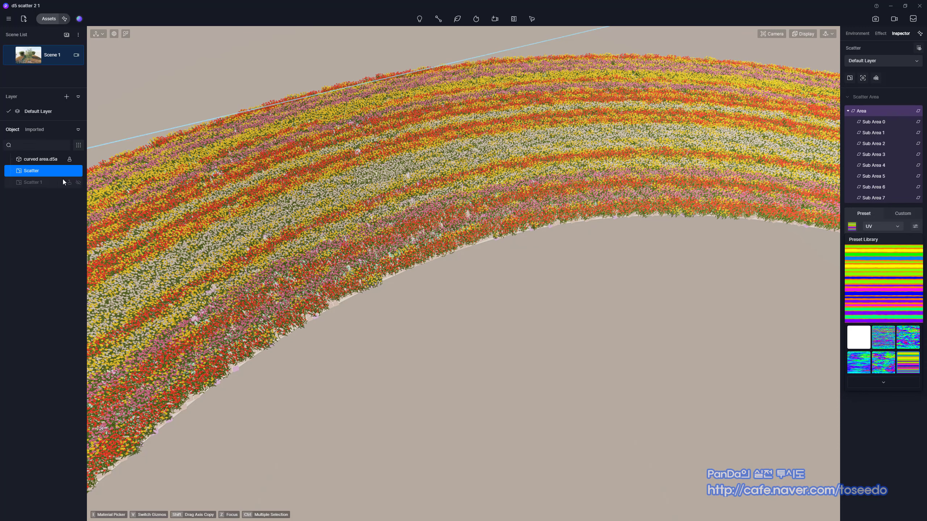
Show the lawn scatter in place of the flower field and open its distribution settings
click(78, 171)
click(54, 182)
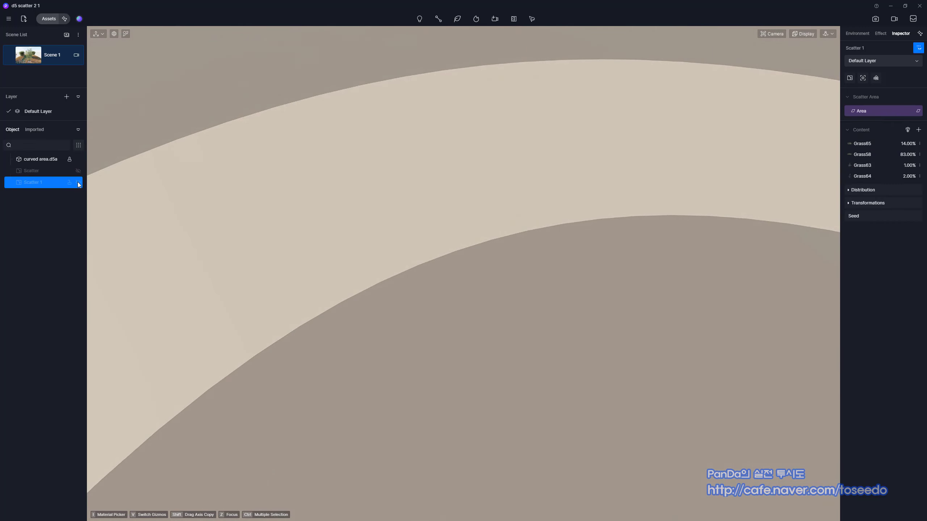
click(78, 182)
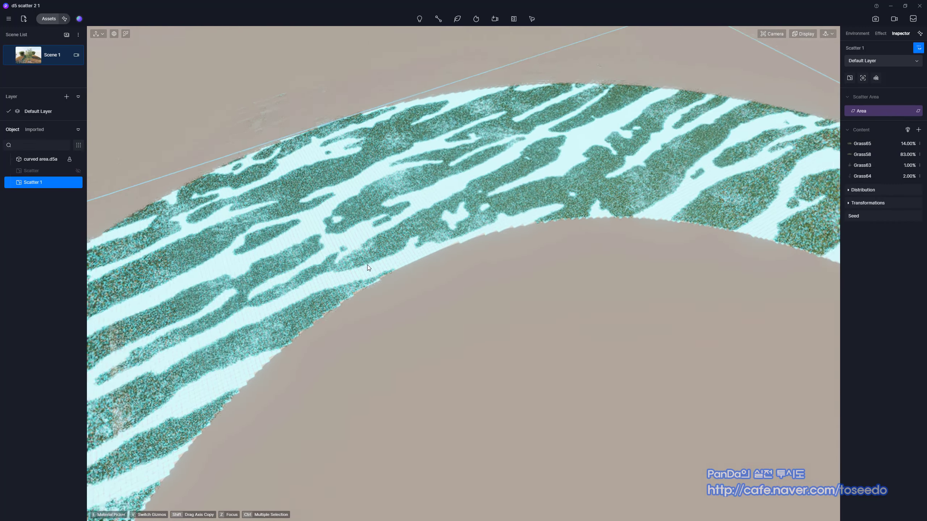
scroll(369, 265, down, 2)
middle_drag(391, 228, 450, 152)
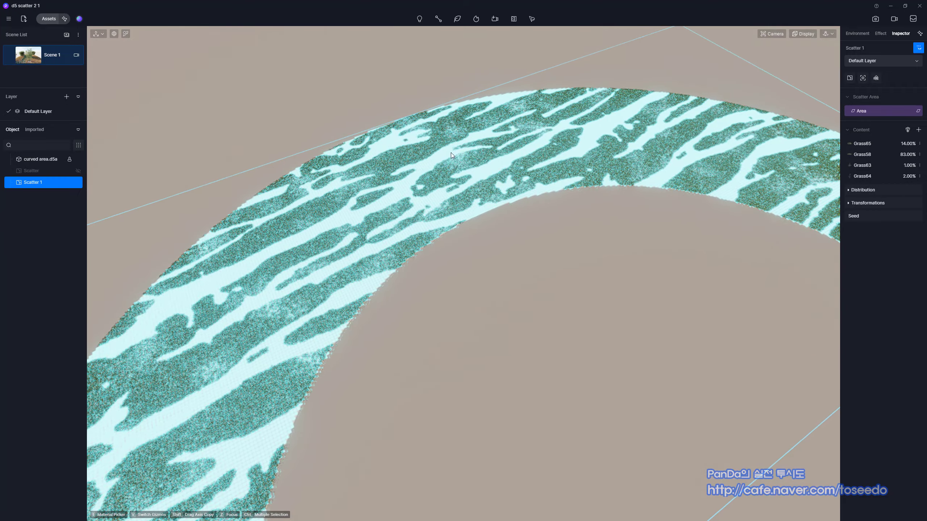
scroll(439, 161, down, 2)
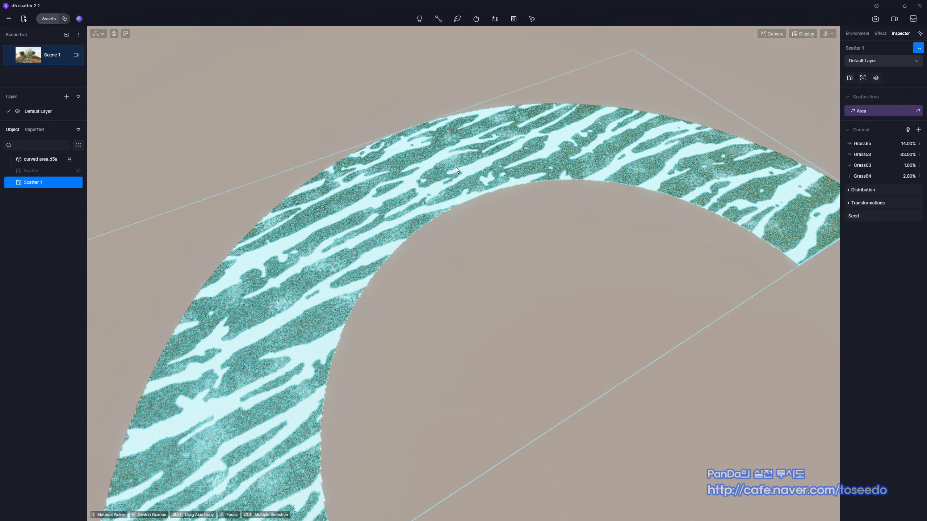
click(849, 190)
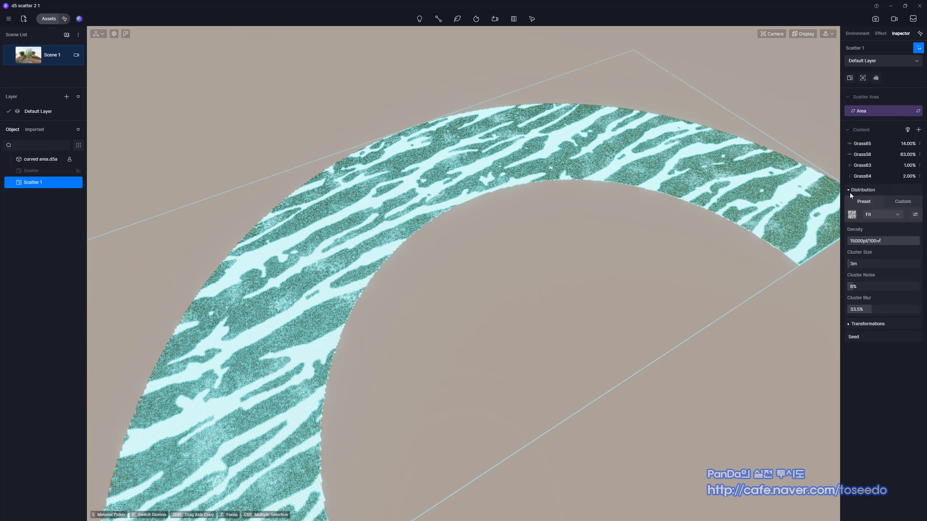
Load checker.jpg as the lawn scatter's custom distribution image and inspect the resulting checker layout on the curved surface
click(900, 203)
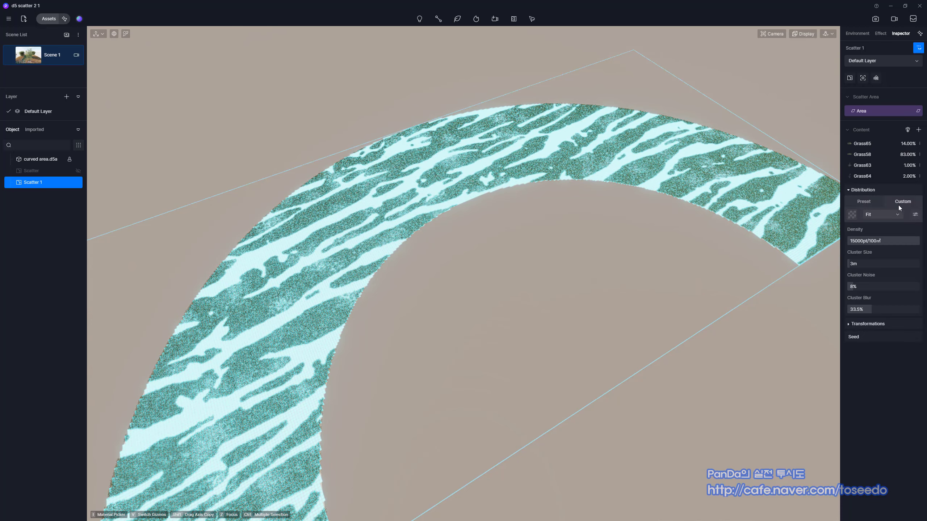
click(851, 214)
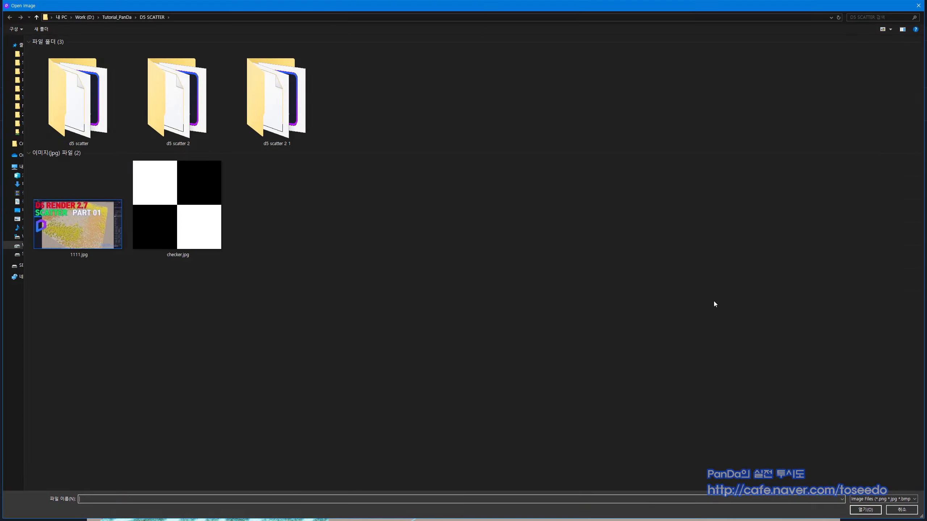
double_click(178, 218)
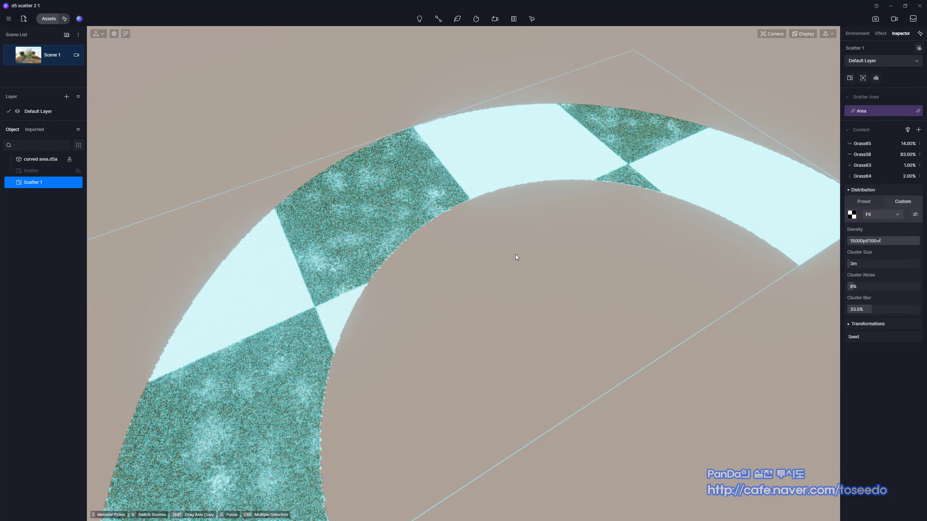
right_drag(417, 362, 501, 302)
middle_drag(481, 424, 410, 235)
right_drag(578, 314, 462, 398)
middle_drag(462, 397, 434, 232)
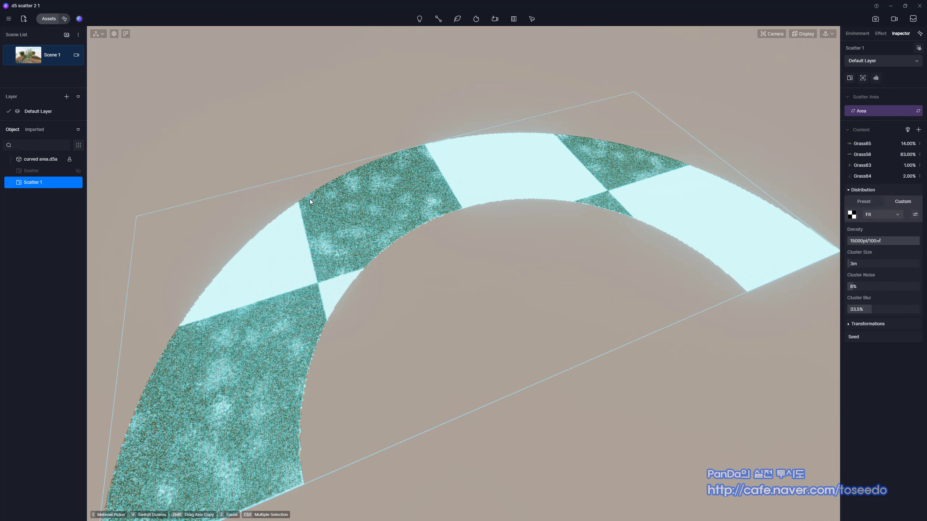
click(852, 214)
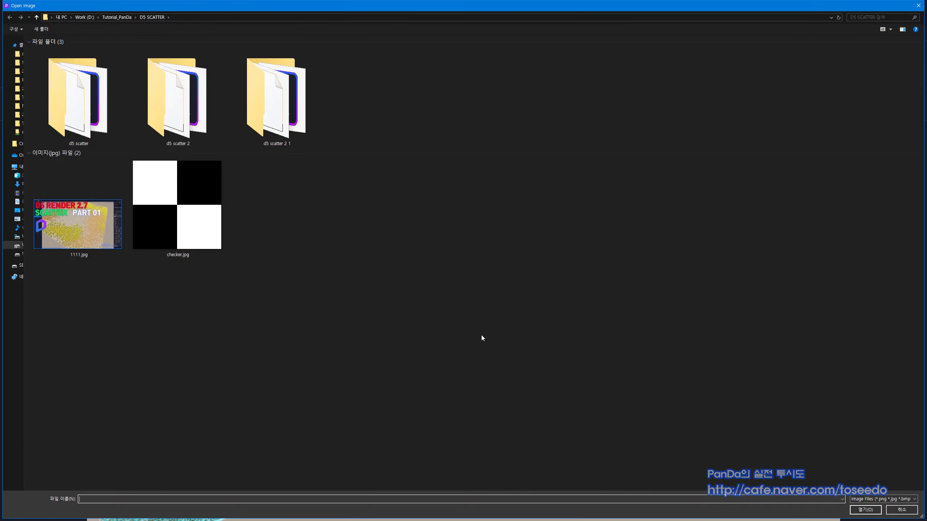
click(901, 510)
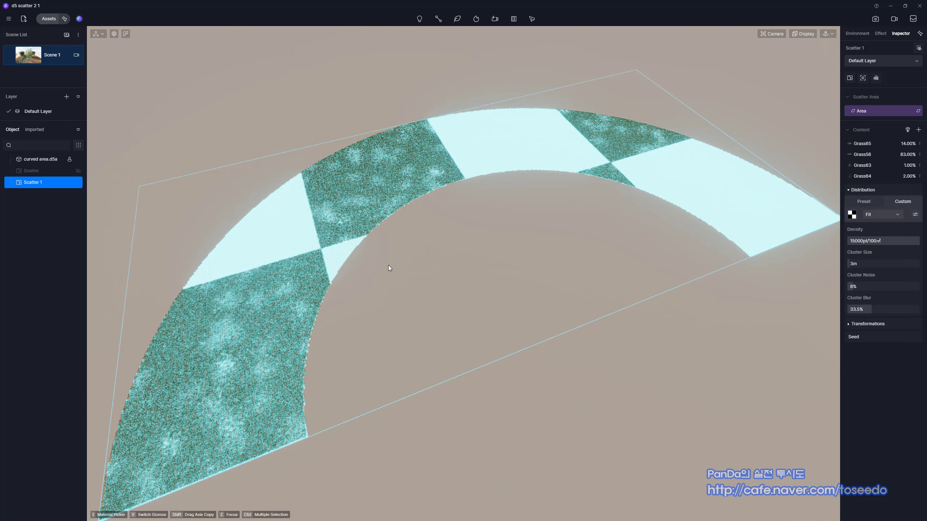
middle_drag(502, 255, 511, 255)
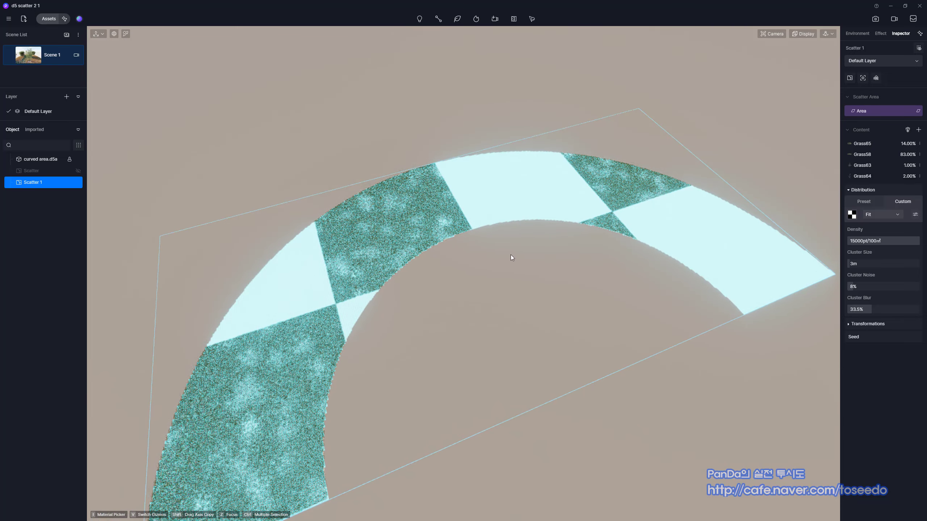
Set the lawn's checker distribution image to Tile and frame the lawn scatter in the top view
click(876, 214)
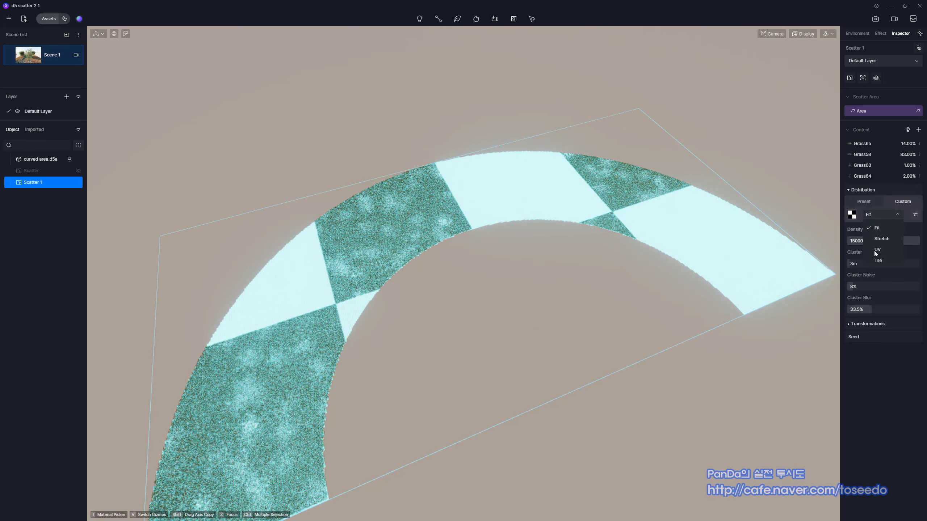
middle_drag(593, 401, 574, 386)
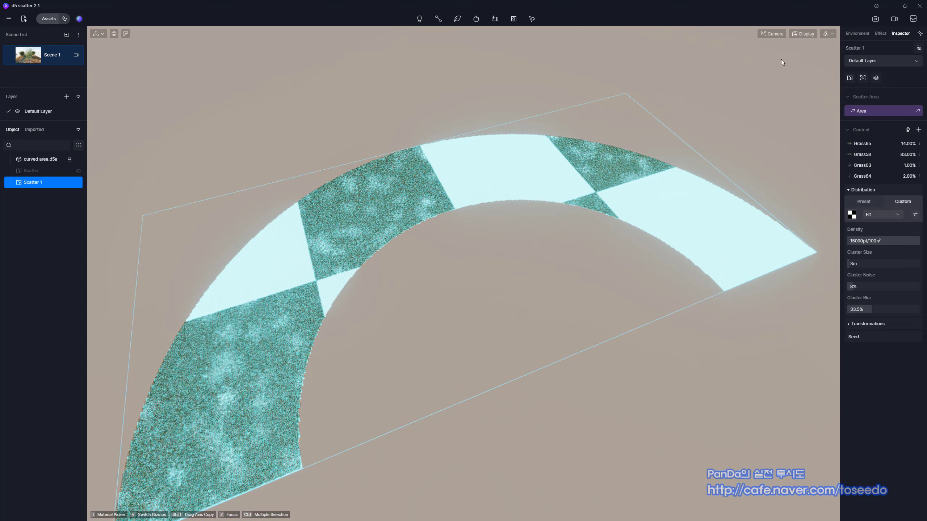
click(771, 34)
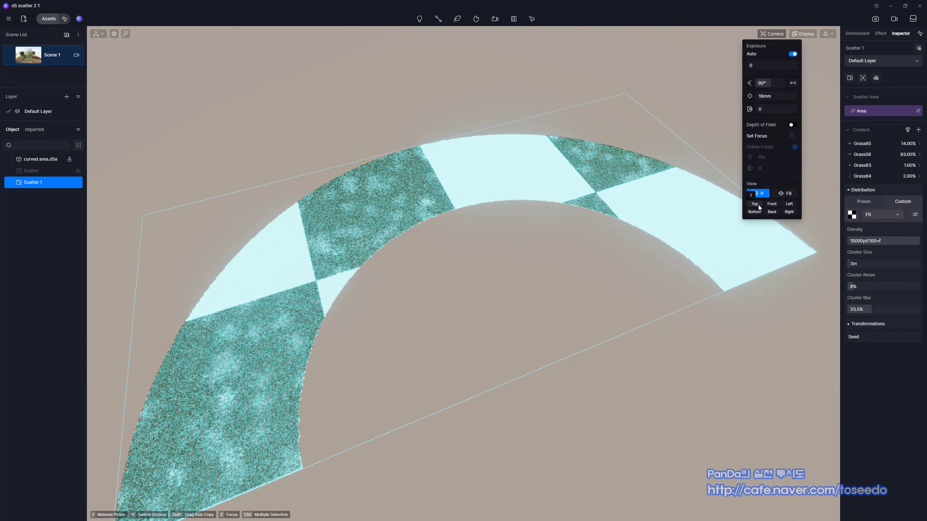
click(754, 204)
key(z)
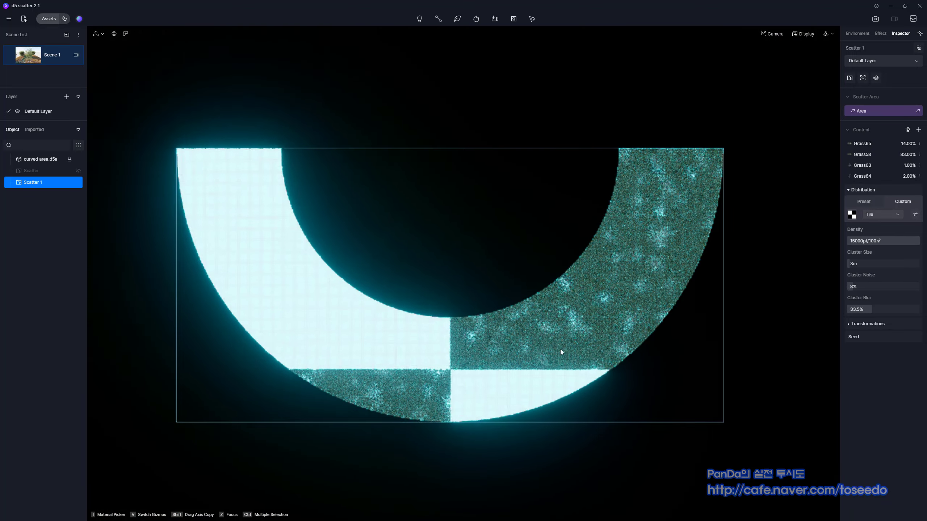
Try the Fit, Stretch and UV mapping modes in turn on the lawn's checker distribution image
click(876, 214)
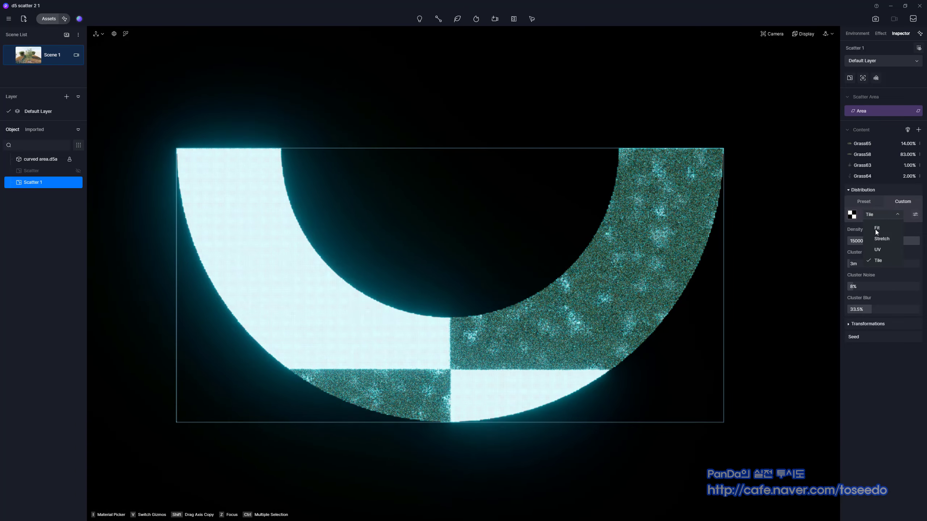
click(876, 228)
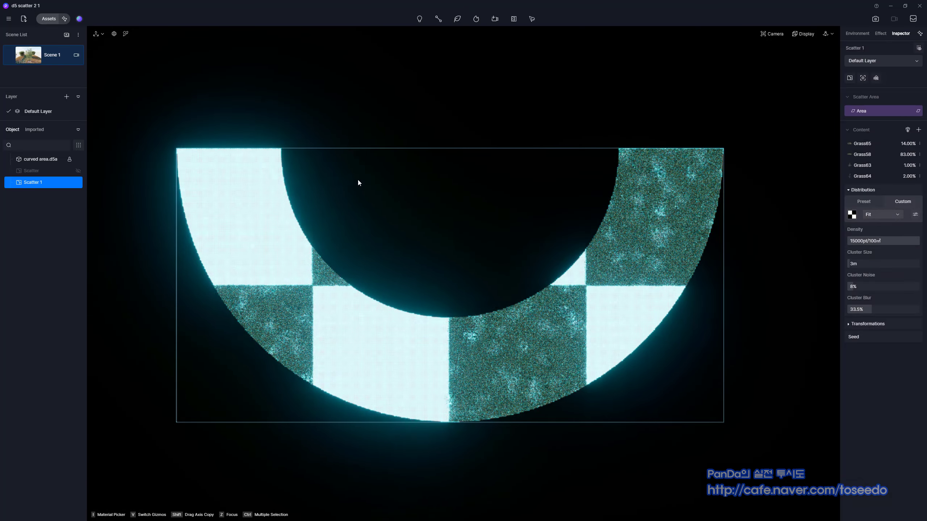
click(873, 214)
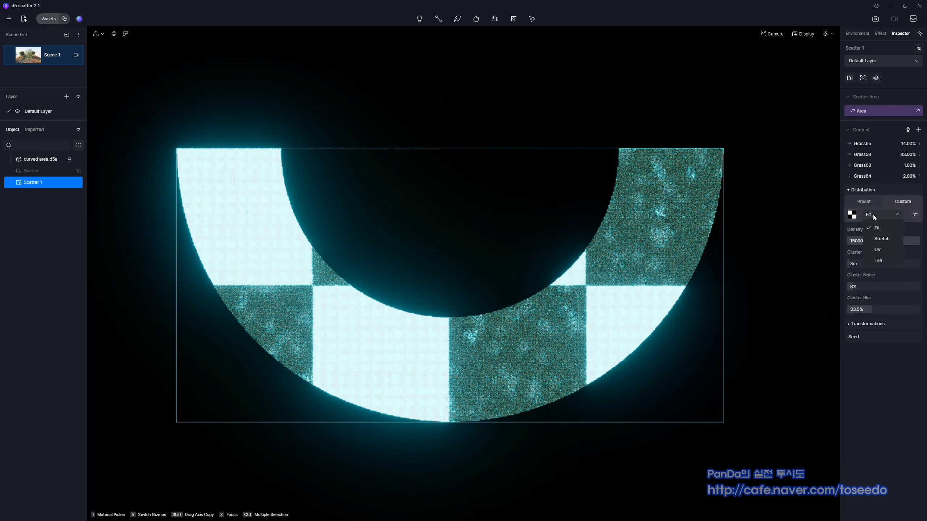
click(873, 239)
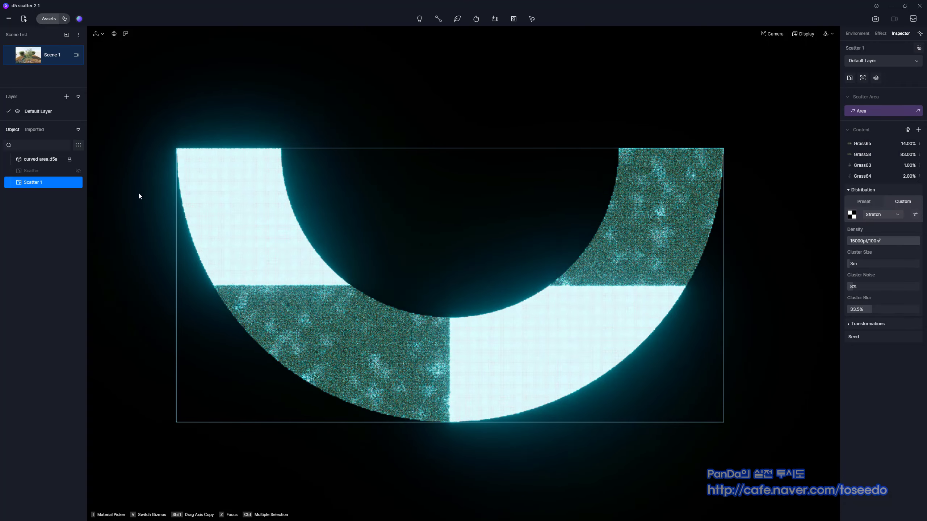
click(878, 216)
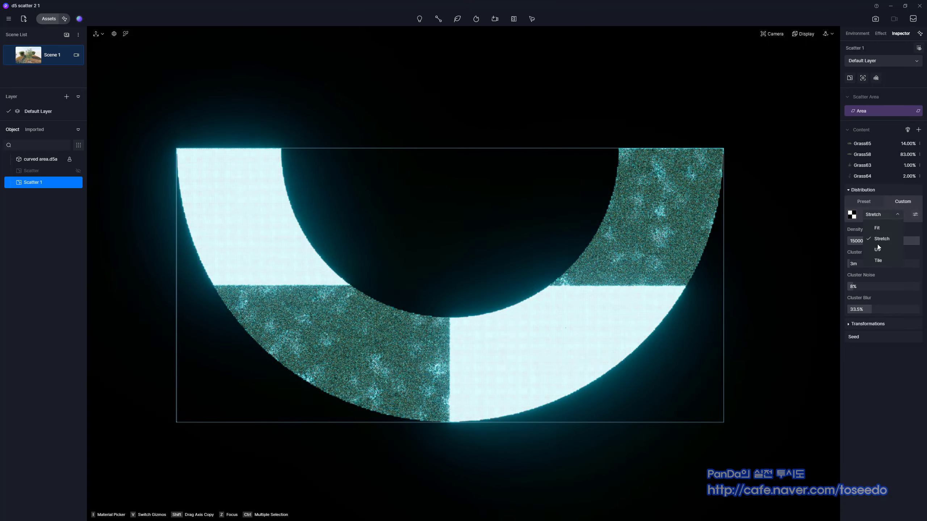
click(876, 247)
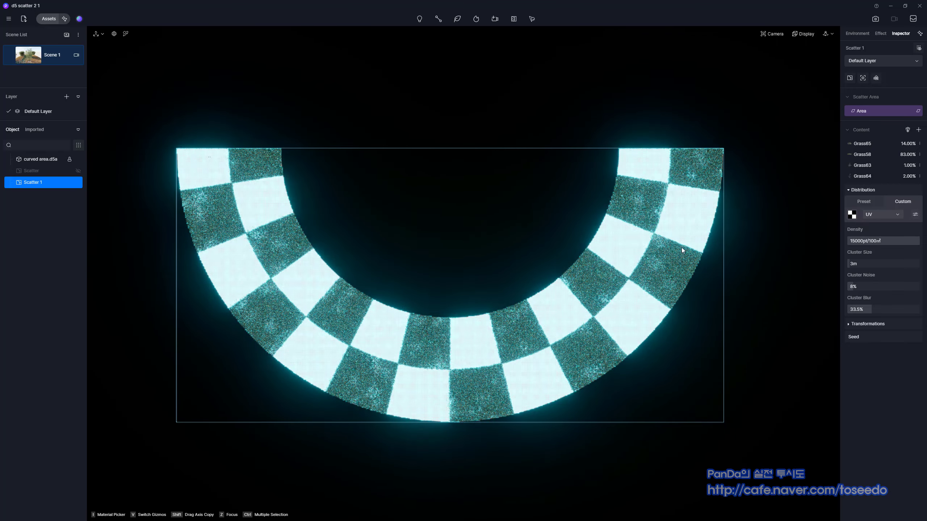
Set the checker distribution image's mapping to Tile and return to the perspective view of the curved surface
click(873, 215)
click(875, 261)
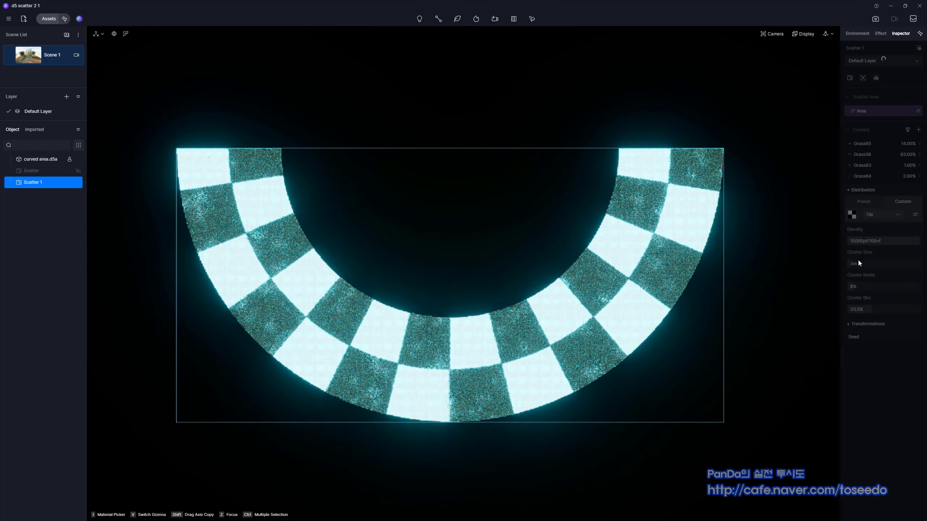
middle_drag(494, 291, 492, 240)
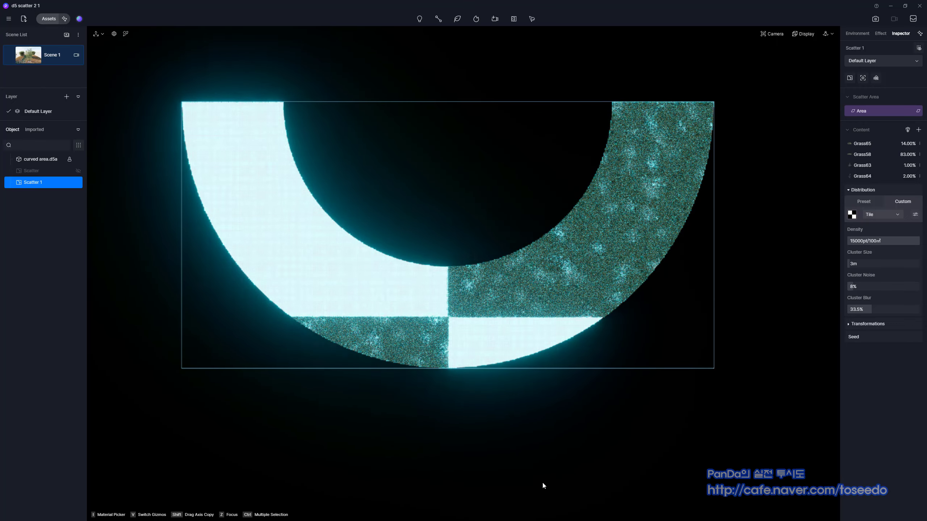
middle_drag(390, 314, 461, 393)
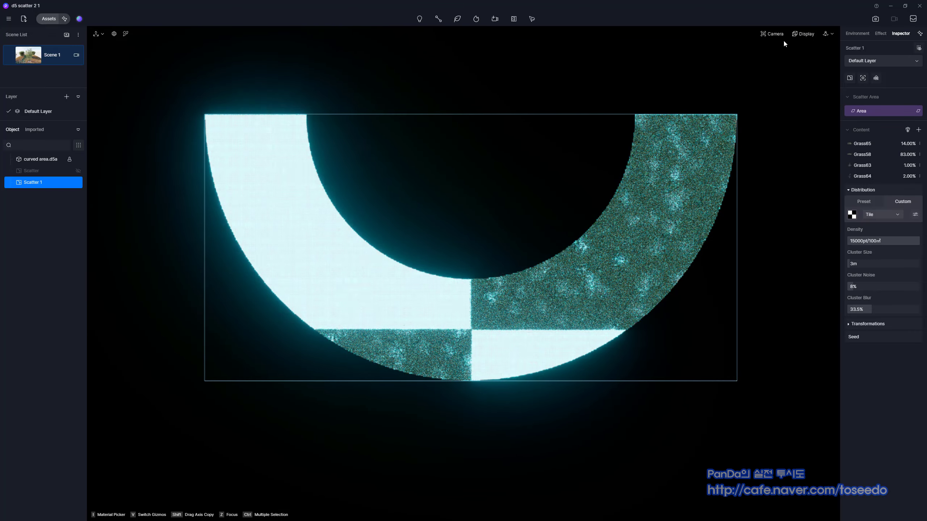
click(774, 35)
click(757, 193)
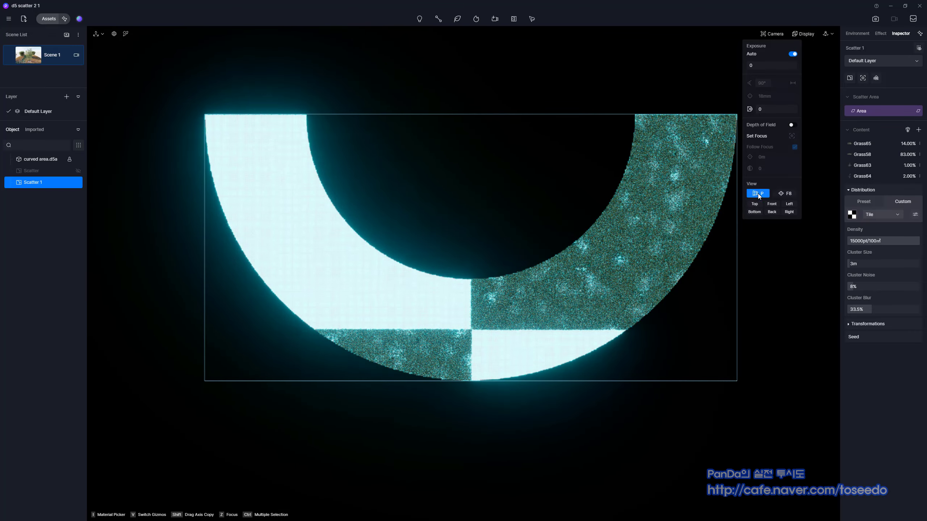
right_drag(498, 305, 506, 296)
middle_drag(493, 303, 503, 222)
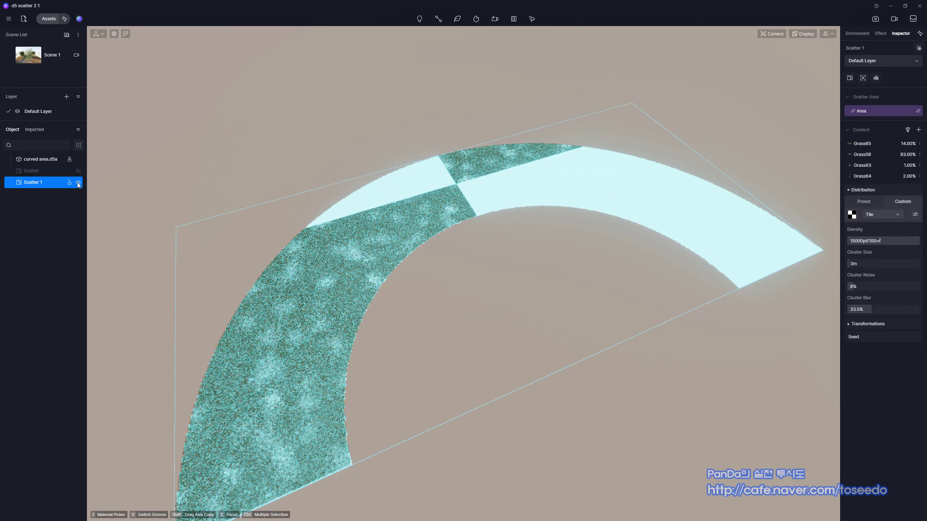
Hide the lawn scatter, show the flower field again and delete the flower scatter
click(79, 182)
click(78, 171)
click(49, 171)
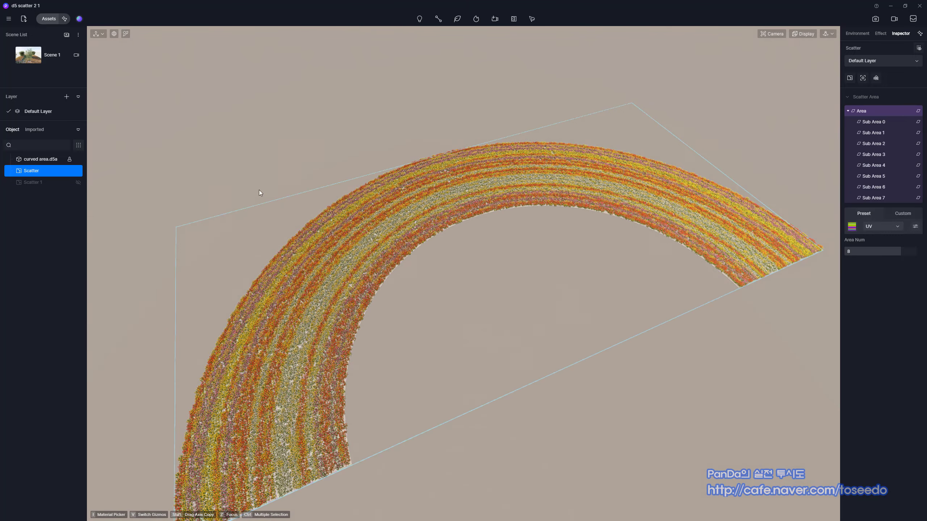
middle_drag(460, 331, 459, 297)
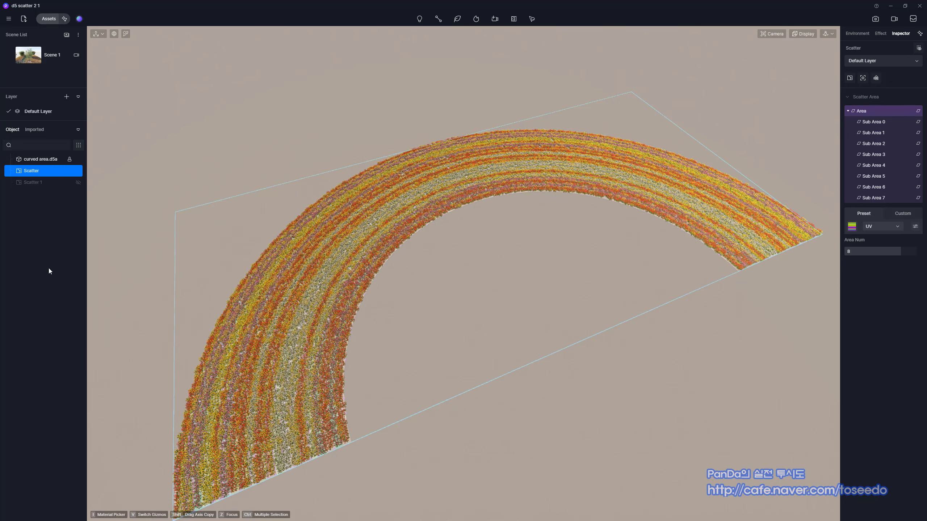
right_click(43, 172)
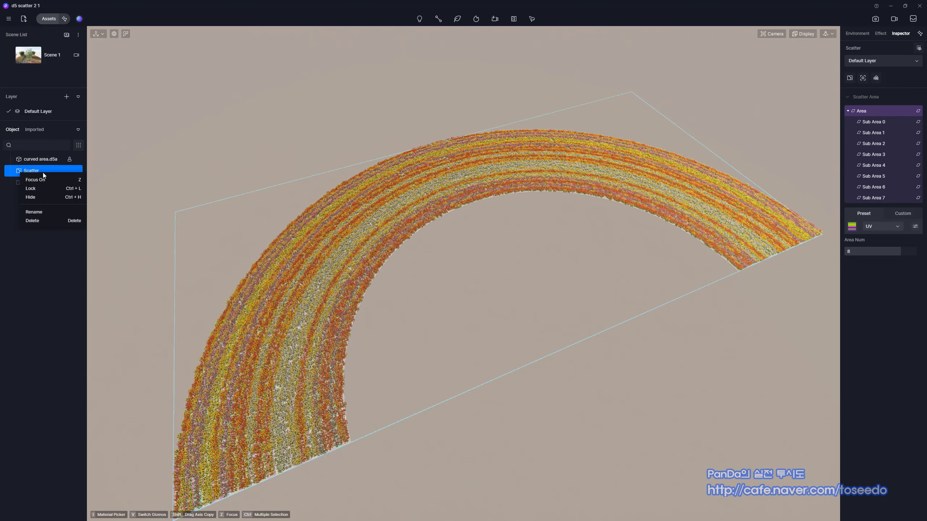
click(38, 220)
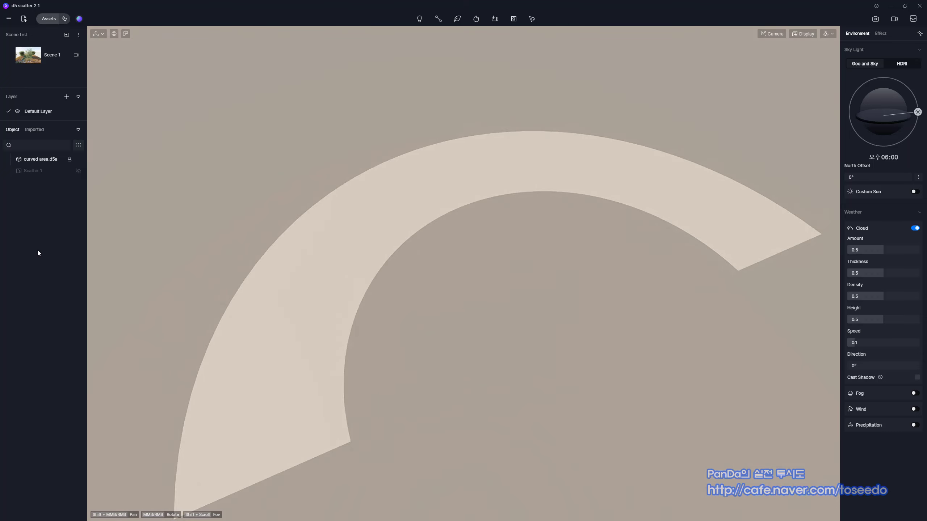
Create a new scatter on the curved surface and set its area division to Image Divide
click(533, 19)
click(543, 34)
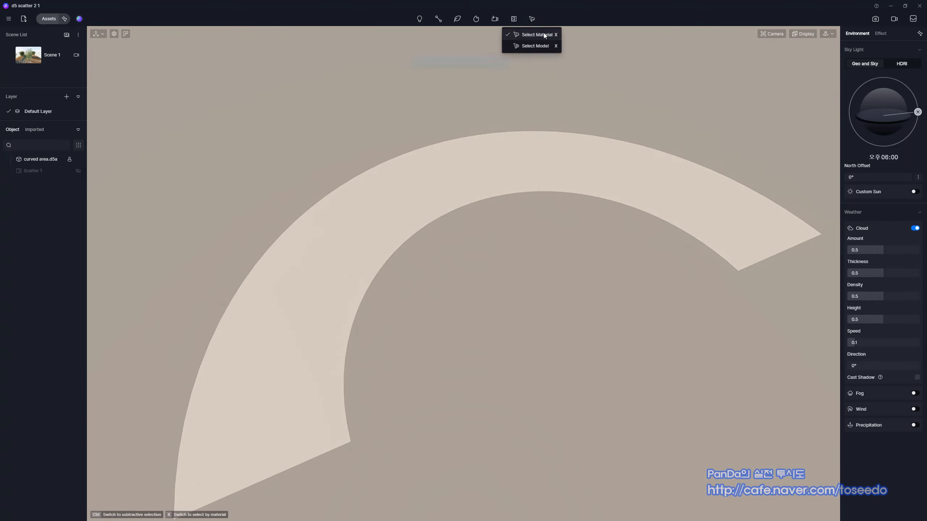
click(459, 178)
click(481, 66)
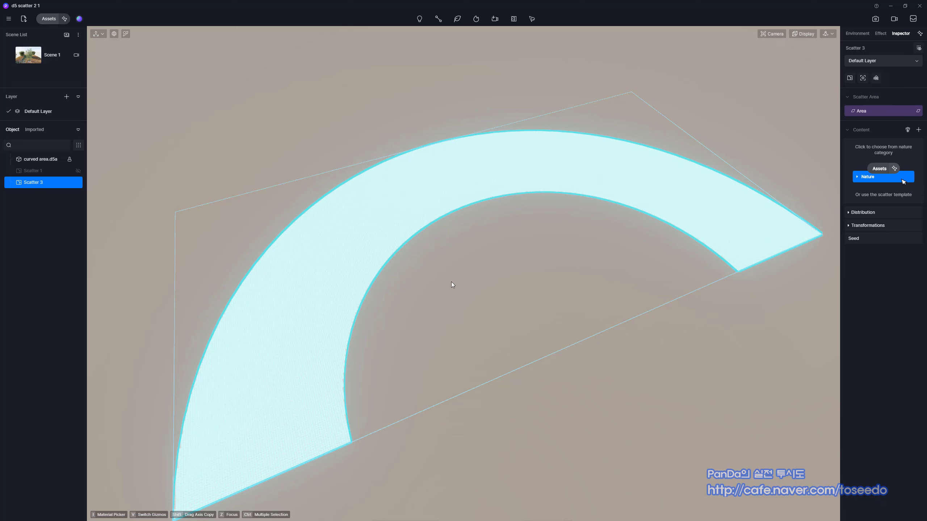
click(919, 113)
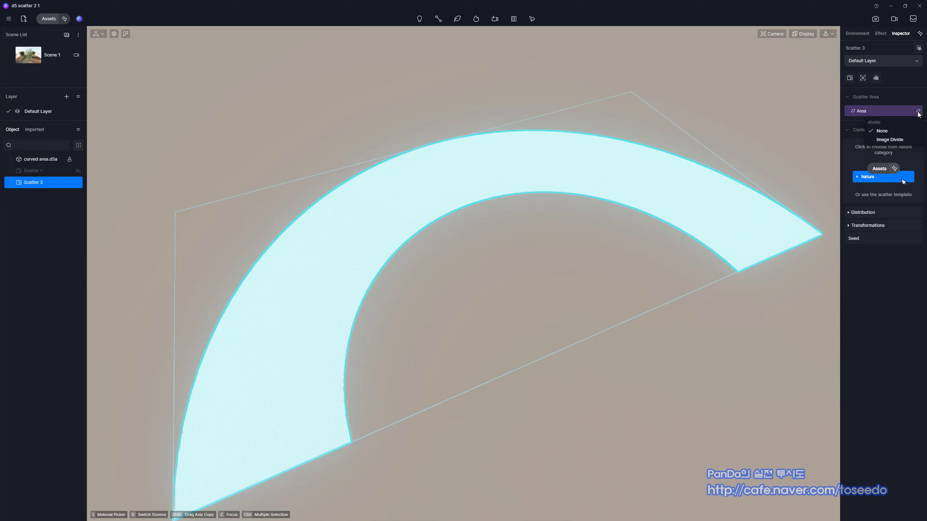
click(889, 140)
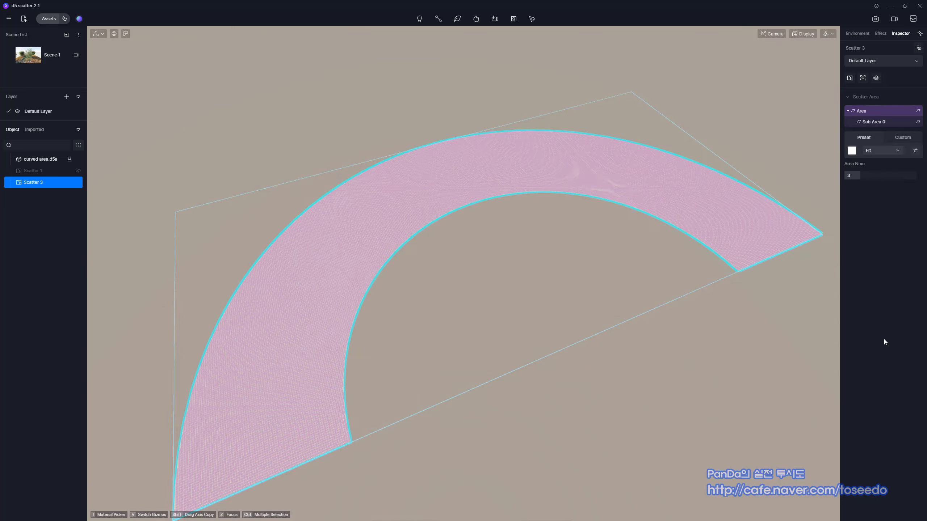